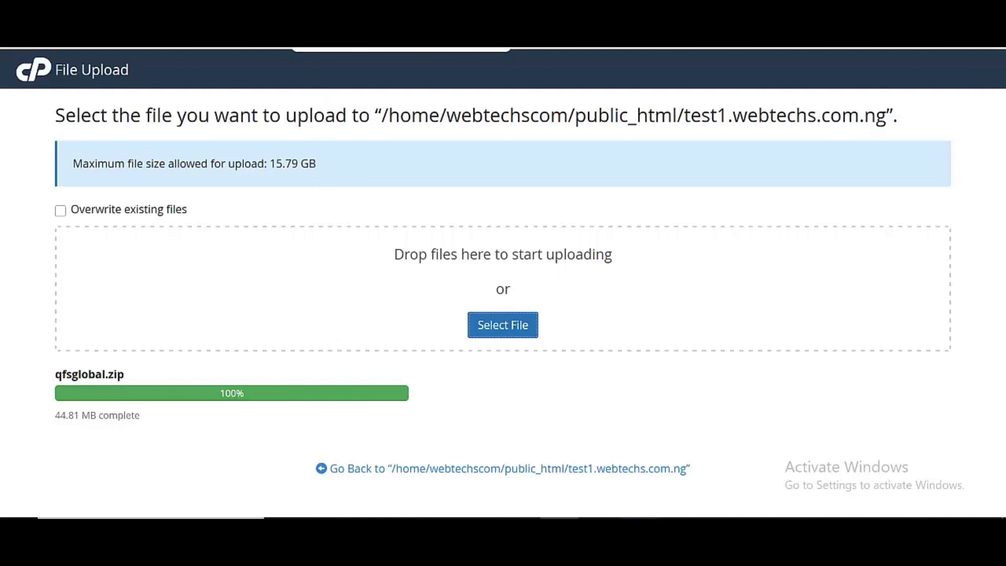
# Extract qfsglobal.zip into /public_html/test1.webtechs.com.ng and close the results window
pyautogui.click(343, 17)
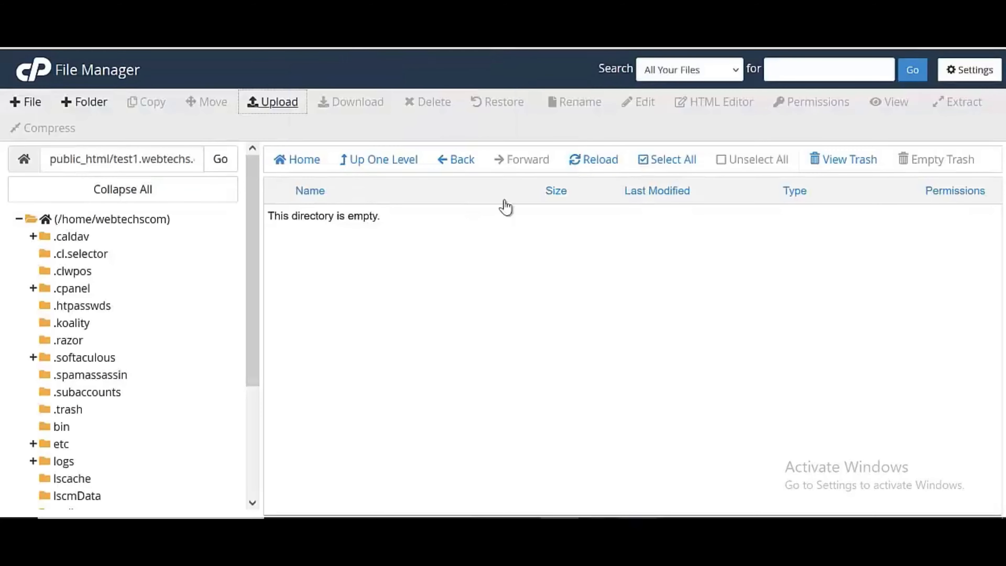
pyautogui.click(589, 160)
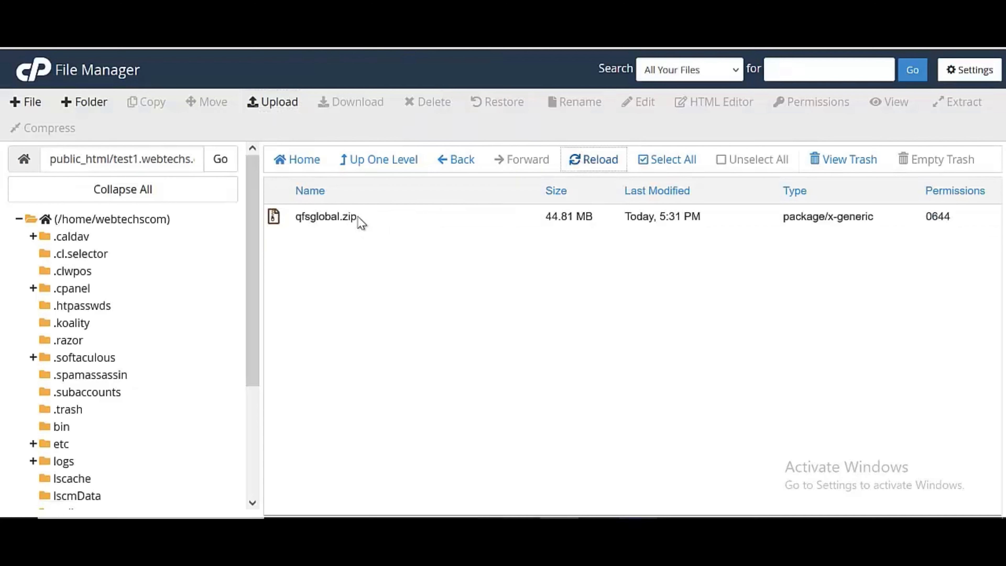
pyautogui.click(359, 218)
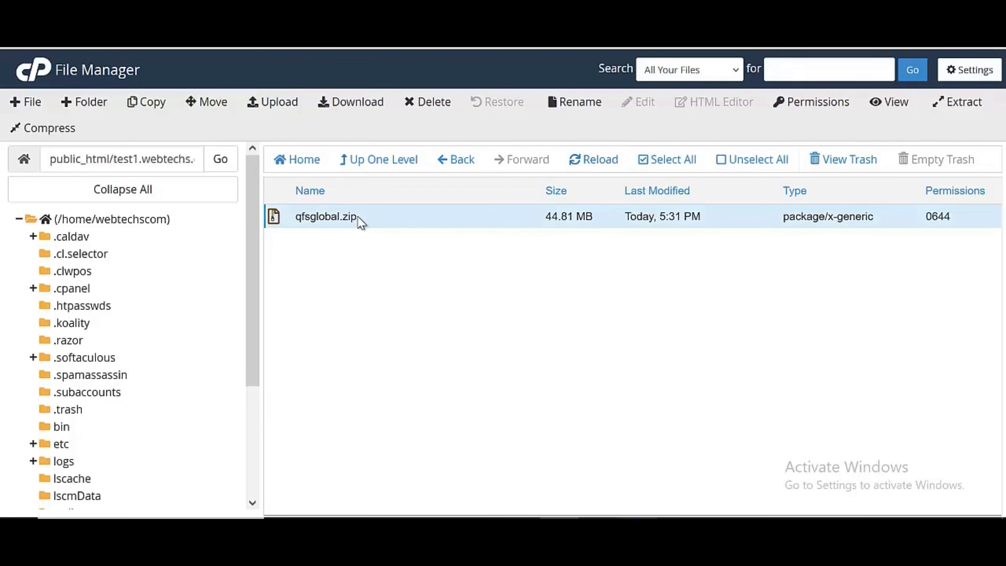
pyautogui.rightClick(362, 222)
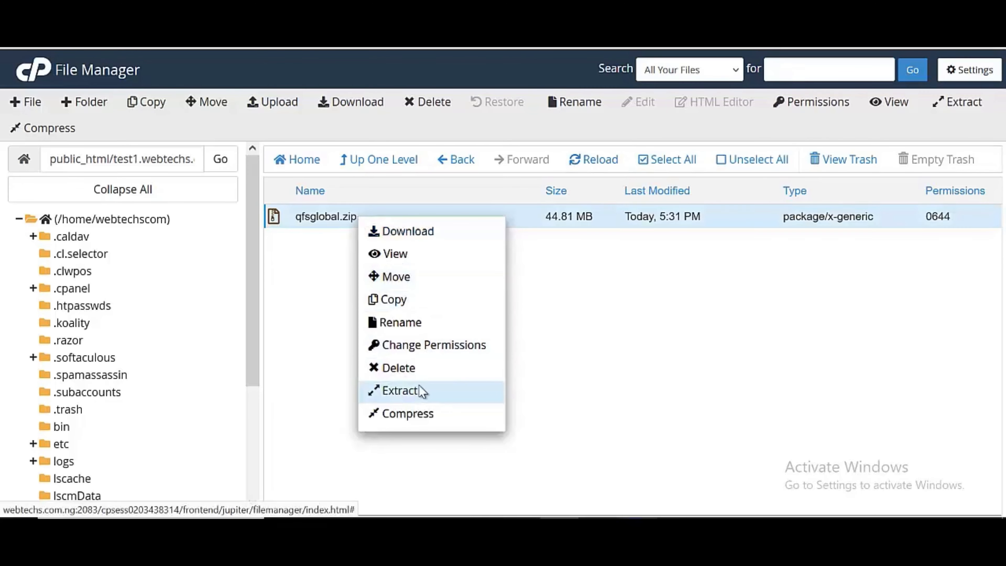
pyautogui.click(422, 391)
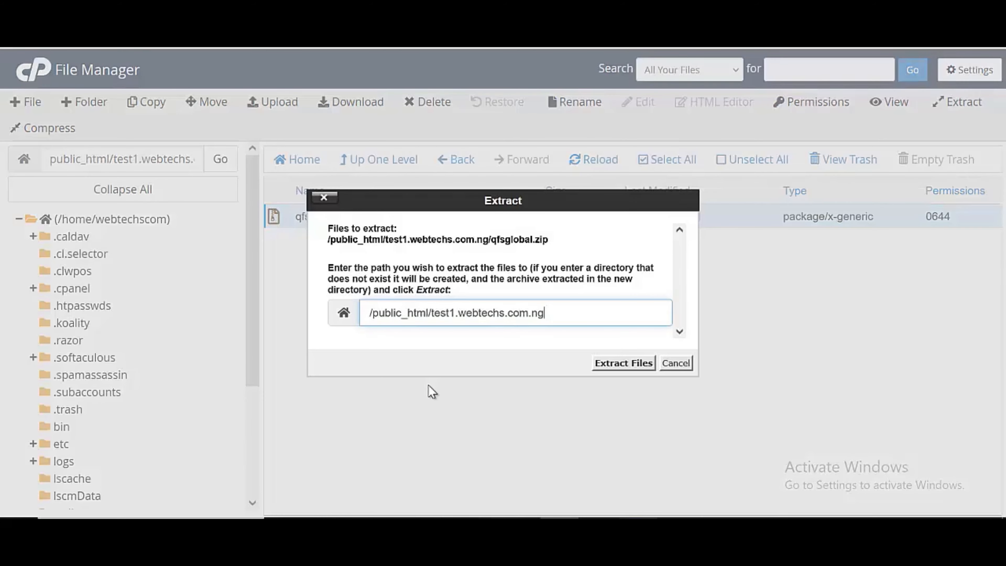
pyautogui.click(617, 362)
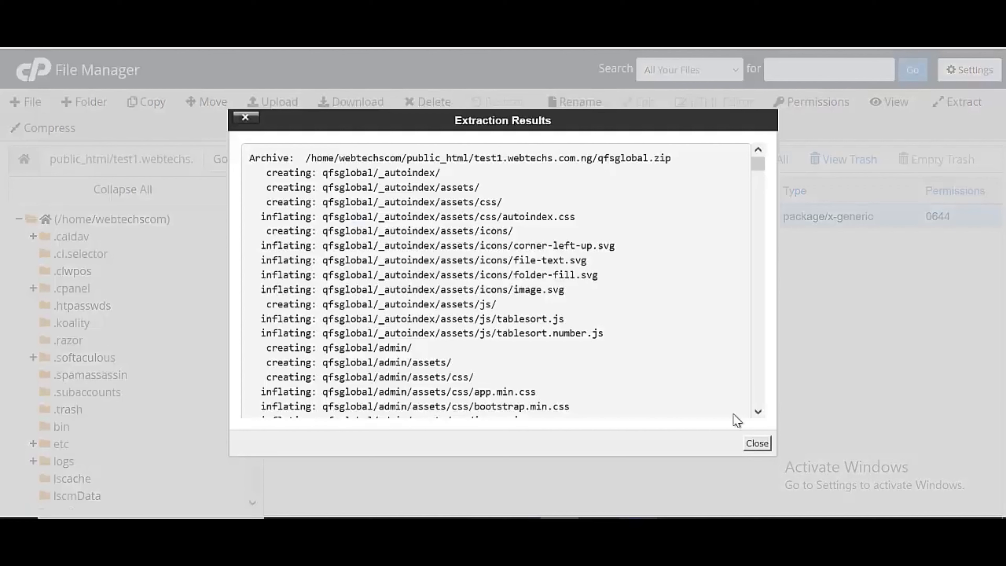
pyautogui.click(756, 444)
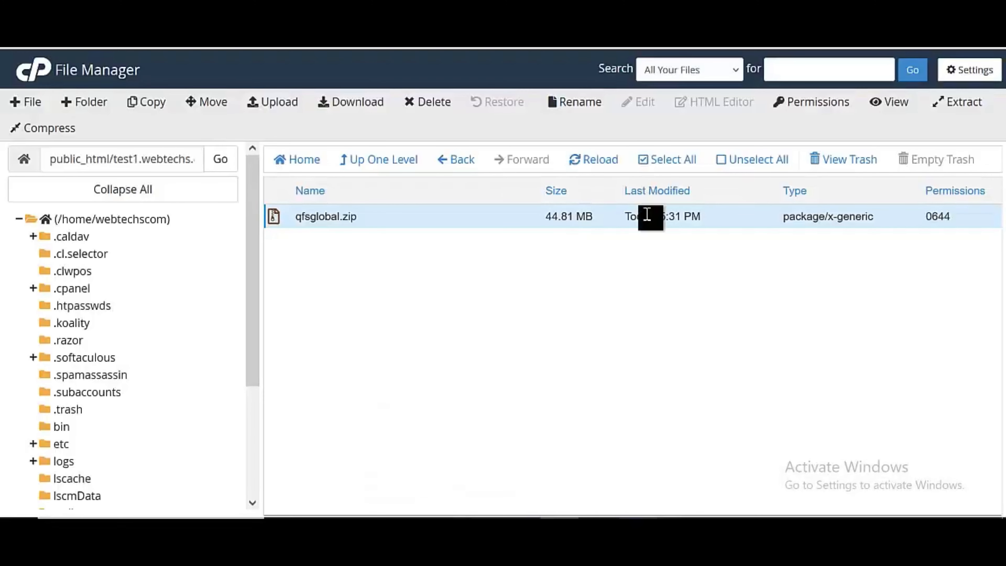
# Open the extracted qfsglobal folder and select all of its files
pyautogui.click(597, 163)
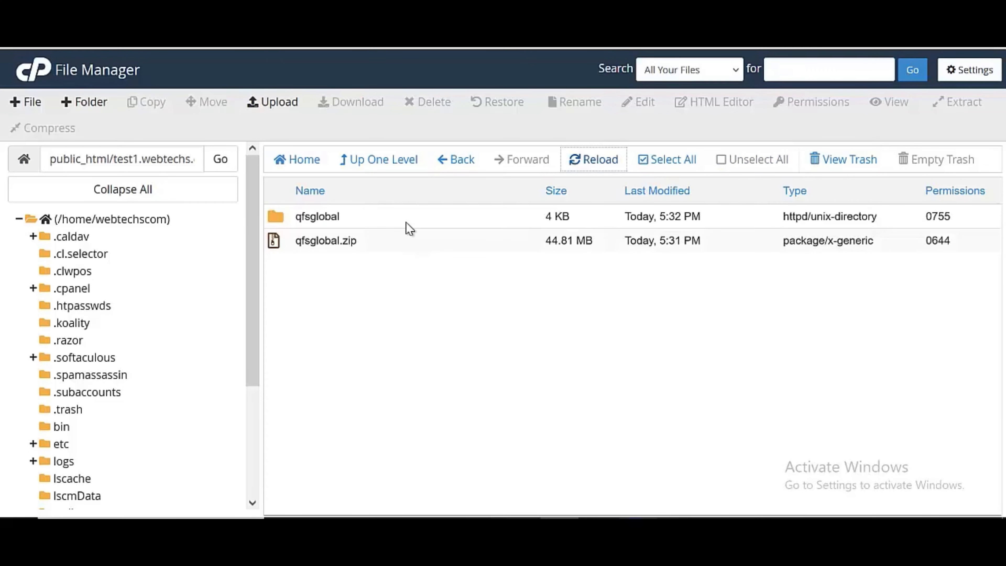
pyautogui.doubleClick(408, 227)
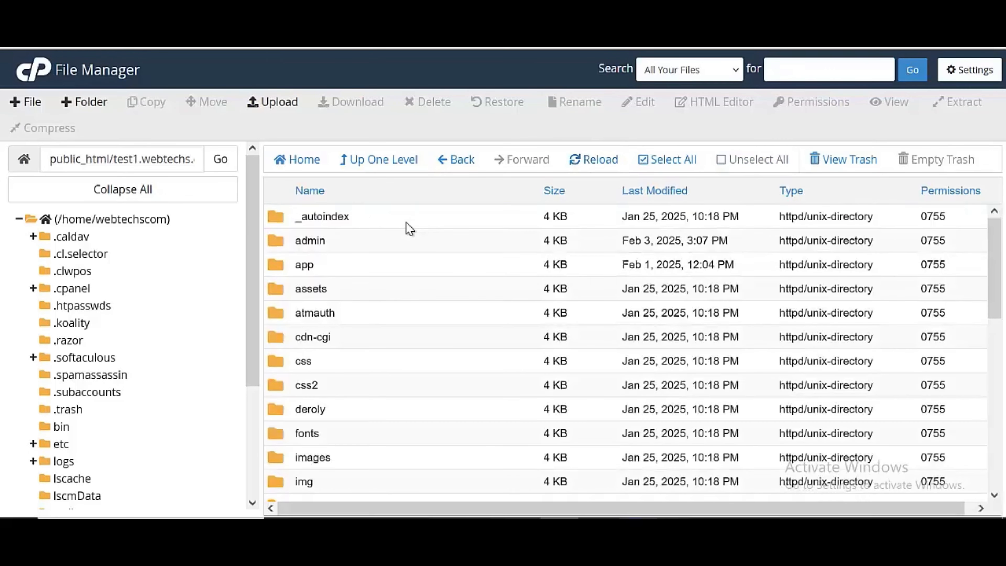
pyautogui.scroll(-10, 407, 259)
pyautogui.scroll(5, 410, 266)
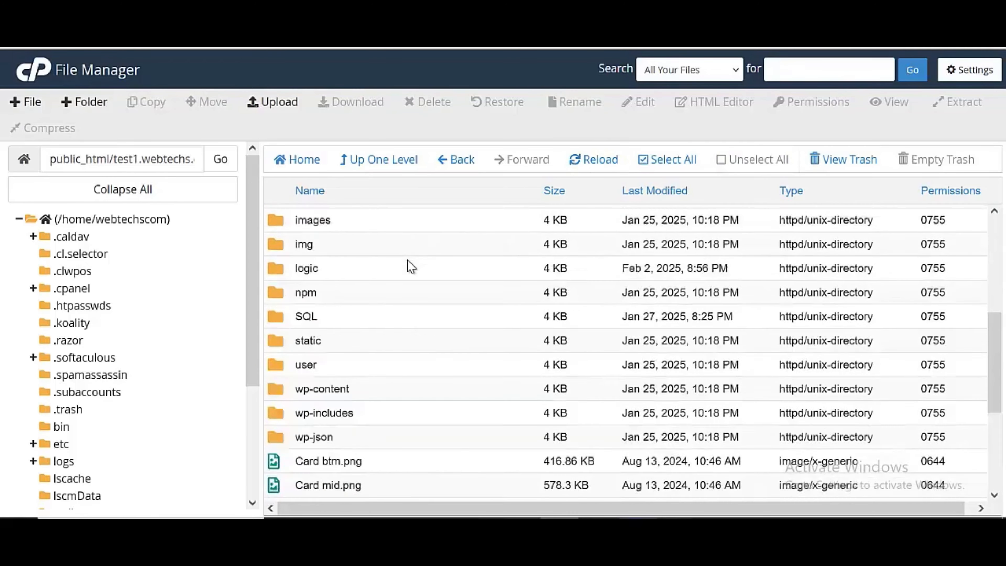
pyautogui.scroll(5, 407, 260)
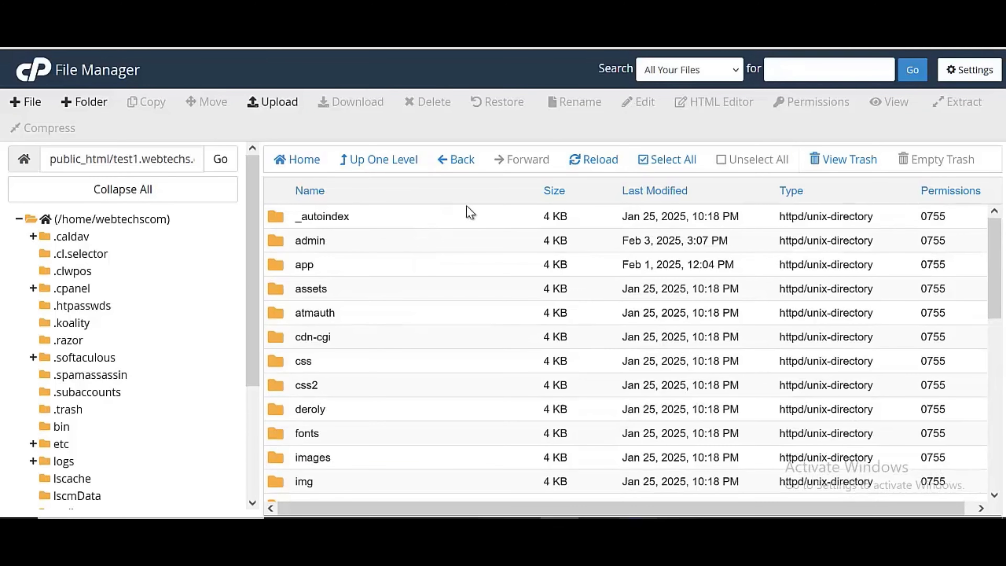
pyautogui.click(641, 162)
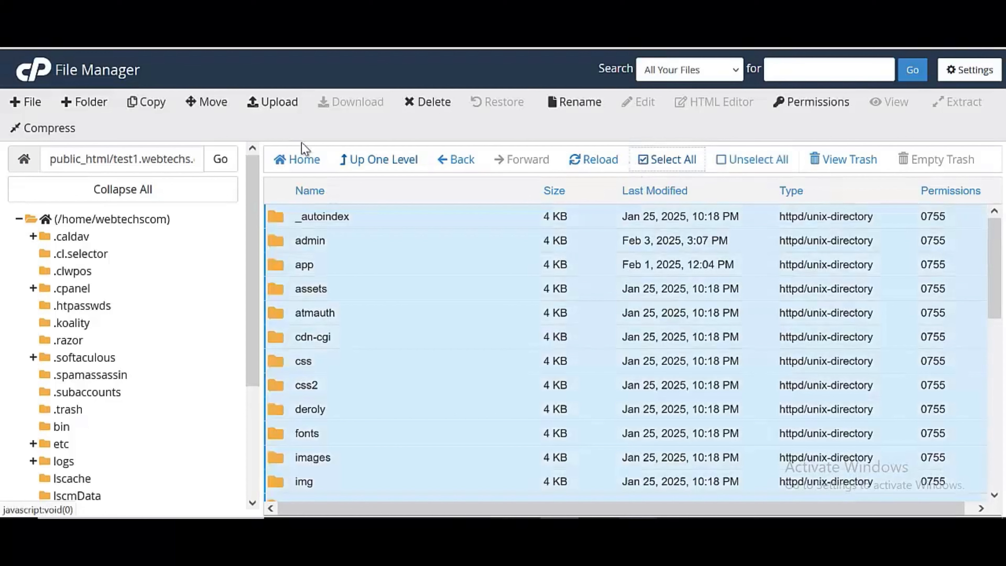
# Move the selected files to /public_html/test1.webtechs.com.ng/
pyautogui.click(217, 101)
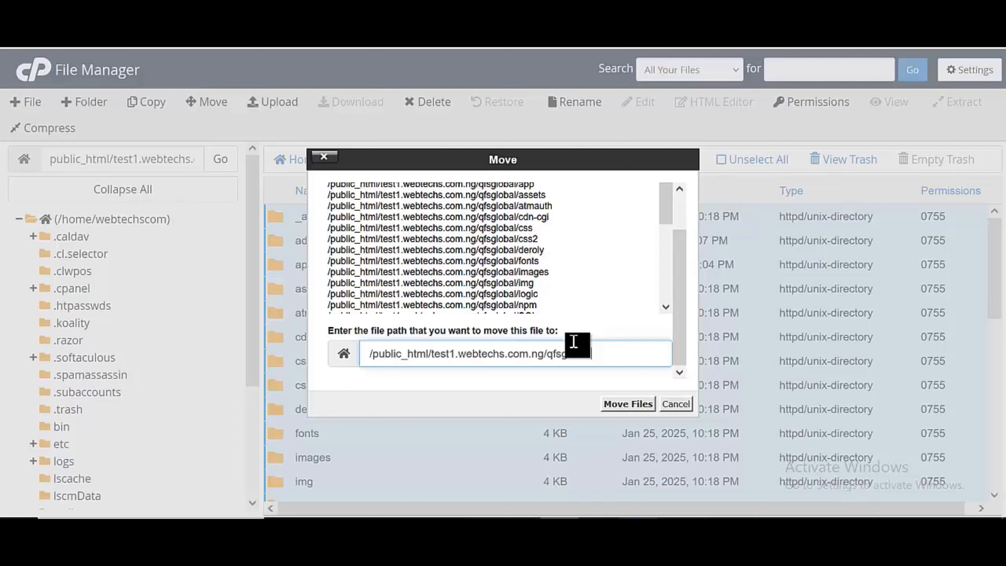
pyautogui.press('BackSpace')
pyautogui.press('BackSpace')
pyautogui.press('BackSpace')
pyautogui.press('BackSpace')
pyautogui.press('BackSpace')
pyautogui.press('BackSpace')
pyautogui.press('BackSpace')
pyautogui.press('BackSpace')
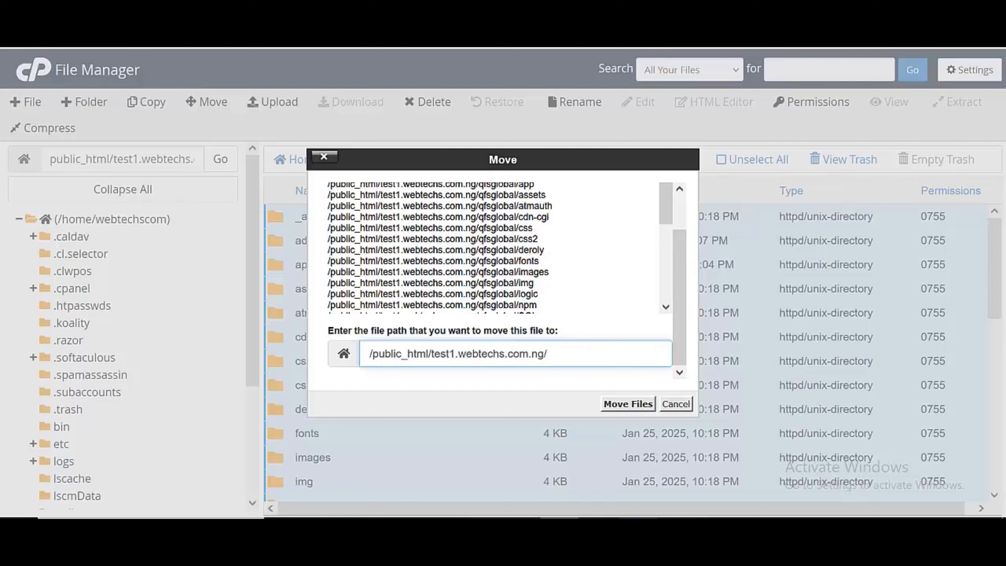
pyautogui.press('BackSpace')
pyautogui.press('BackSpace')
pyautogui.press('BackSpace')
pyautogui.press('BackSpace')
pyautogui.press('BackSpace')
pyautogui.press('BackSpace')
pyautogui.press('BackSpace')
pyautogui.press('BackSpace')
pyautogui.press('BackSpace')
pyautogui.press('BackSpace')
pyautogui.press('BackSpace')
pyautogui.press('BackSpace')
pyautogui.press('BackSpace')
pyautogui.press('BackSpace')
pyautogui.press('BackSpace')
pyautogui.press('BackSpace')
pyautogui.press('BackSpace')
pyautogui.press('BackSpace')
pyautogui.press('BackSpace')
pyautogui.press('BackSpace')
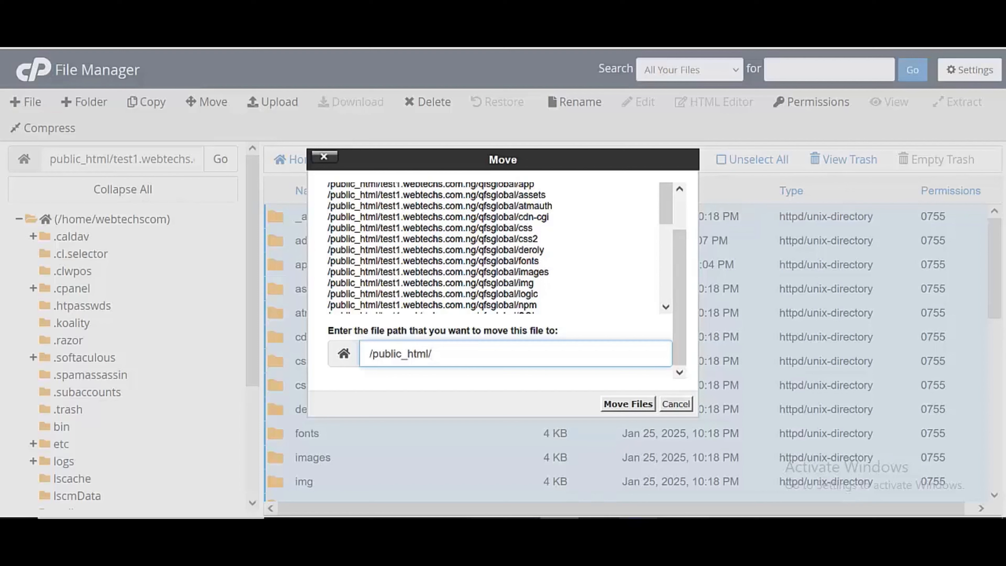
pyautogui.write('test1.webtechs.com.ng/qfsglobal')
pyautogui.press('BackSpace')
pyautogui.press('BackSpace')
pyautogui.press('BackSpace')
pyautogui.press('BackSpace')
pyautogui.press('BackSpace')
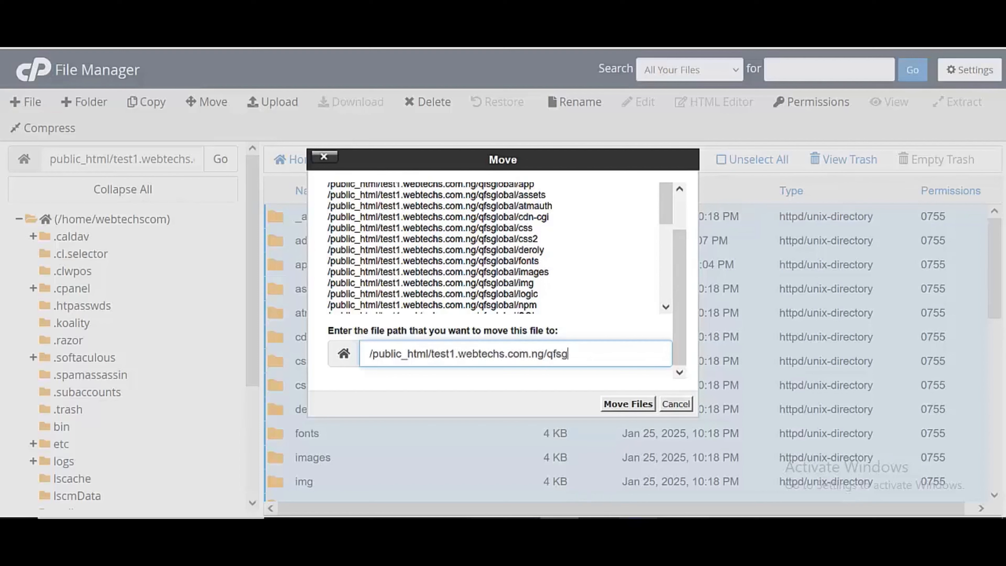
pyautogui.press('Return')
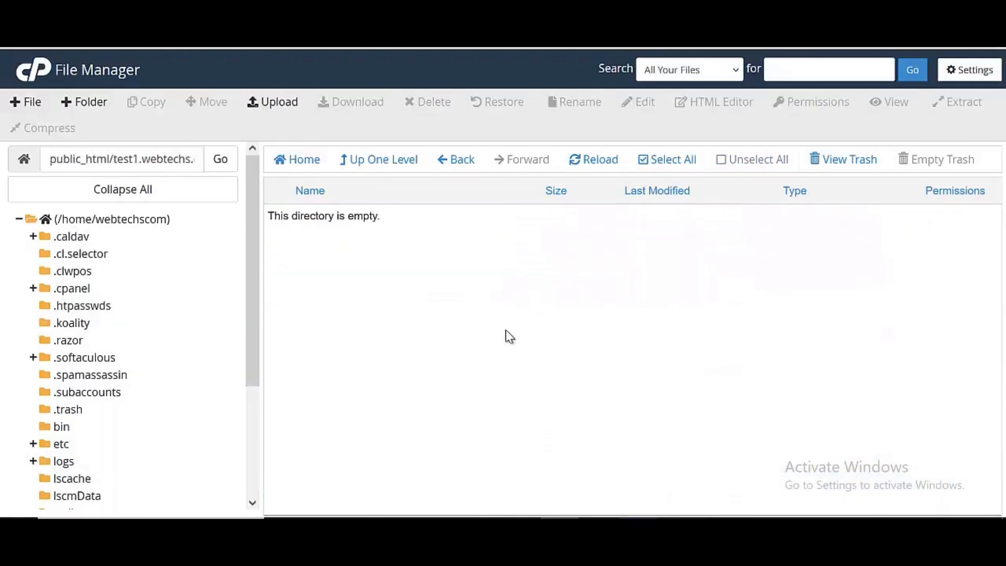
# Go up to the test1.webtechs.com.ng folder and delete qfsglobal.zip
pyautogui.click(392, 172)
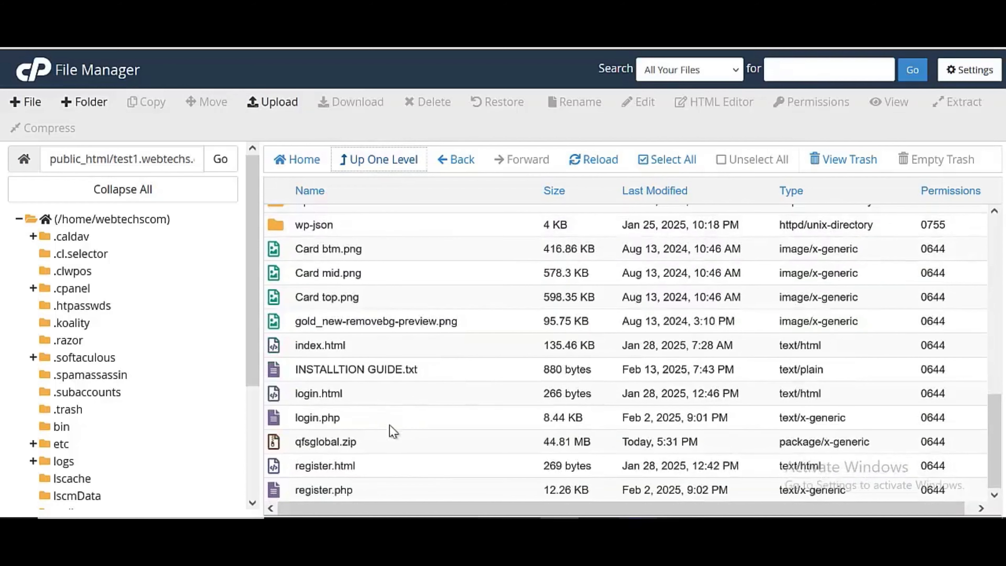
pyautogui.click(389, 443)
pyautogui.rightClick(389, 444)
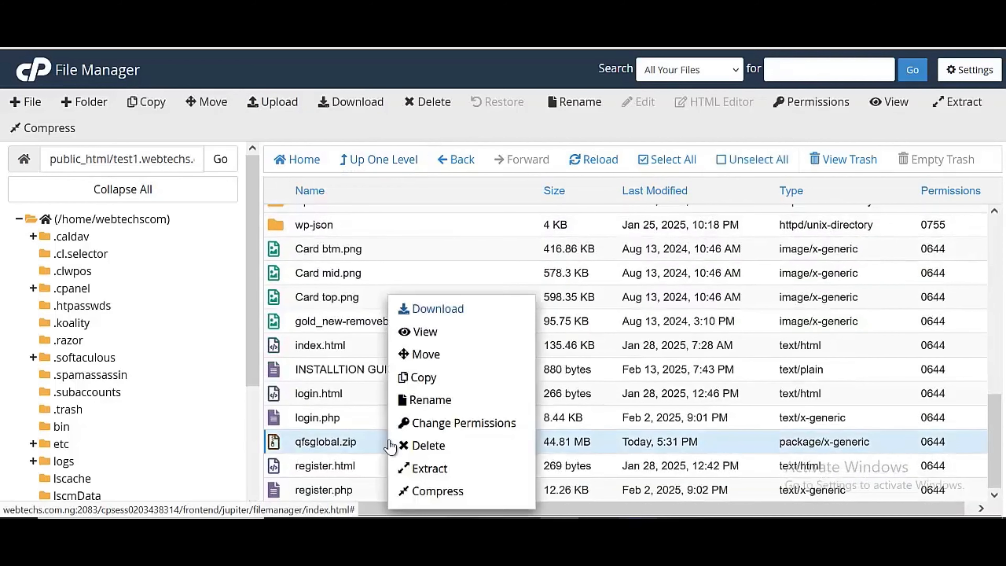
pyautogui.click(422, 445)
pyautogui.click(633, 333)
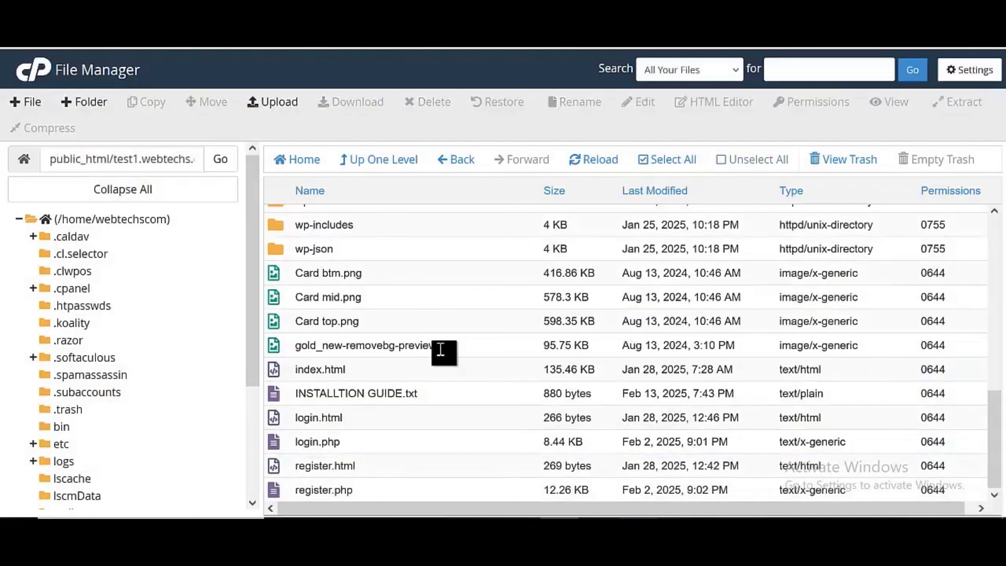
# Open INSTALLTION GUIDE.txt in the editor to read it, then return to the cPanel dashboard
pyautogui.scroll(6, 440, 352)
pyautogui.scroll(-5, 427, 351)
pyautogui.scroll(-2, 423, 356)
pyautogui.click(421, 393)
pyautogui.rightClick(421, 393)
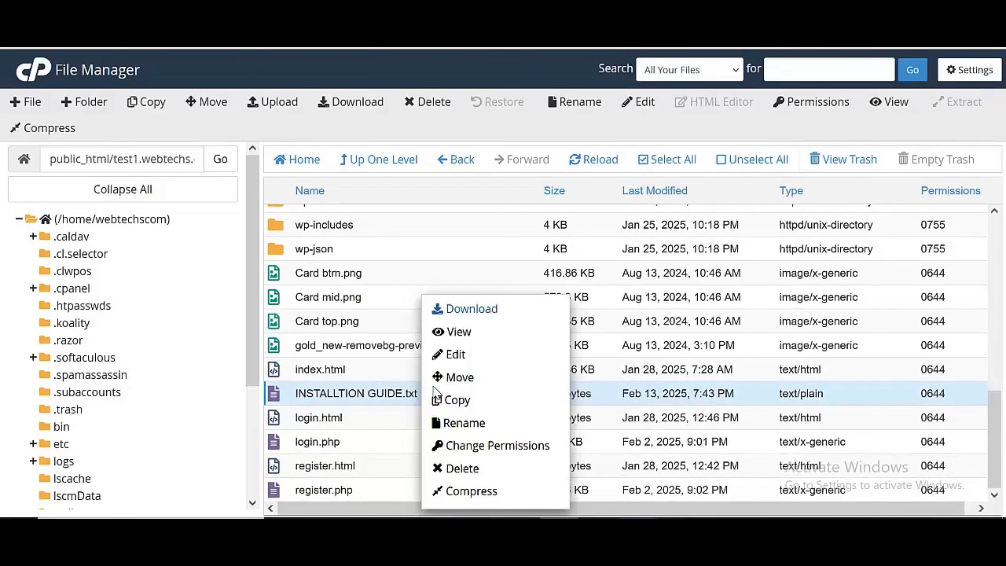
pyautogui.click(449, 354)
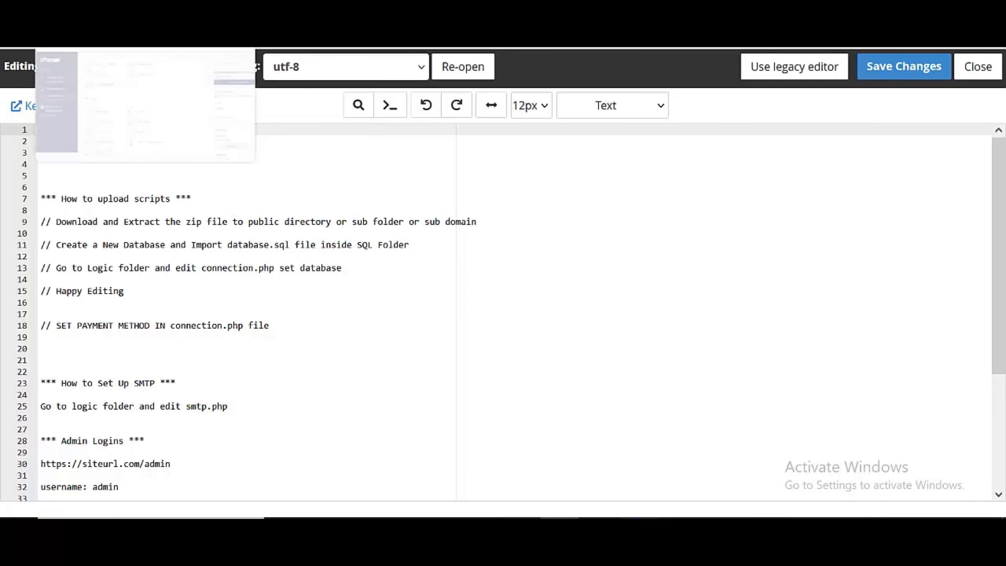
pyautogui.click(224, 48)
pyautogui.click(634, 73)
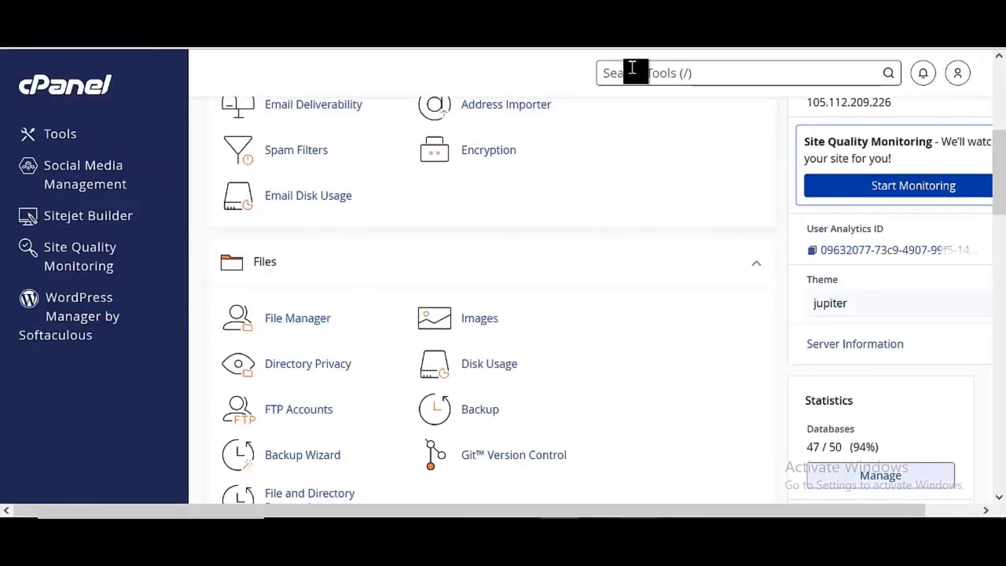
# Use the Database Wizard to create database webtechscom_qfstest1 by entering qfstest1
pyautogui.write('db')
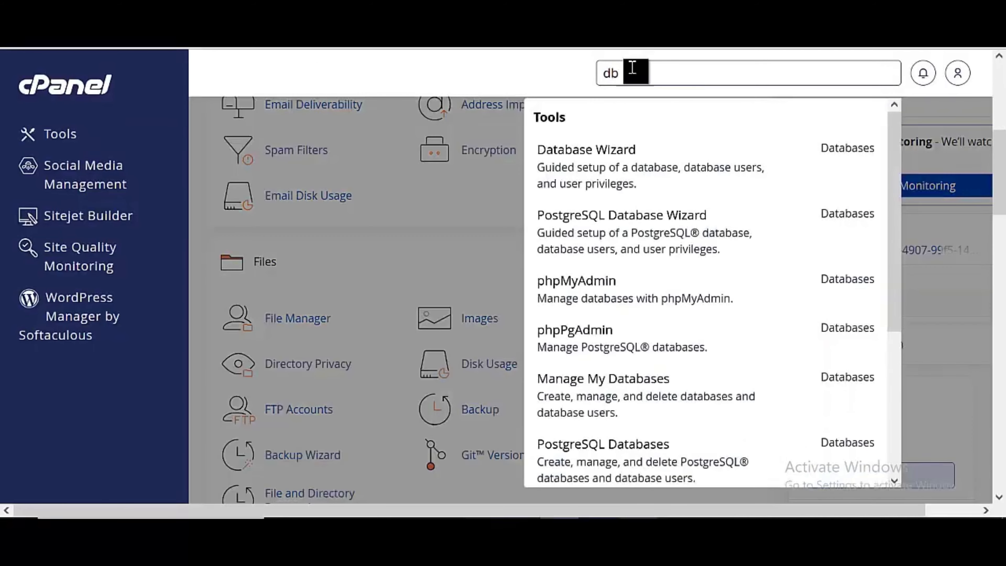
pyautogui.click(620, 153)
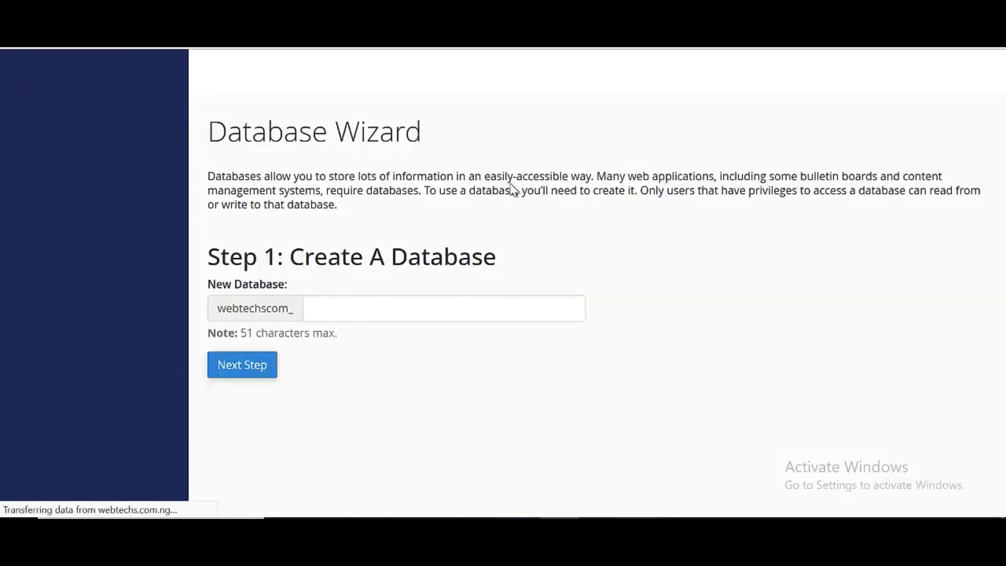
pyautogui.click(483, 304)
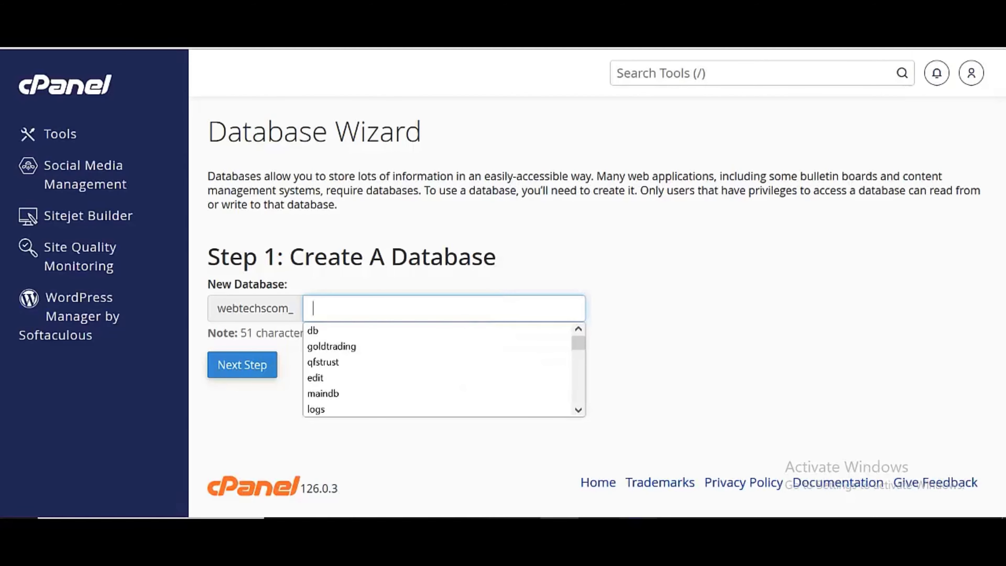
pyautogui.write('qfs')
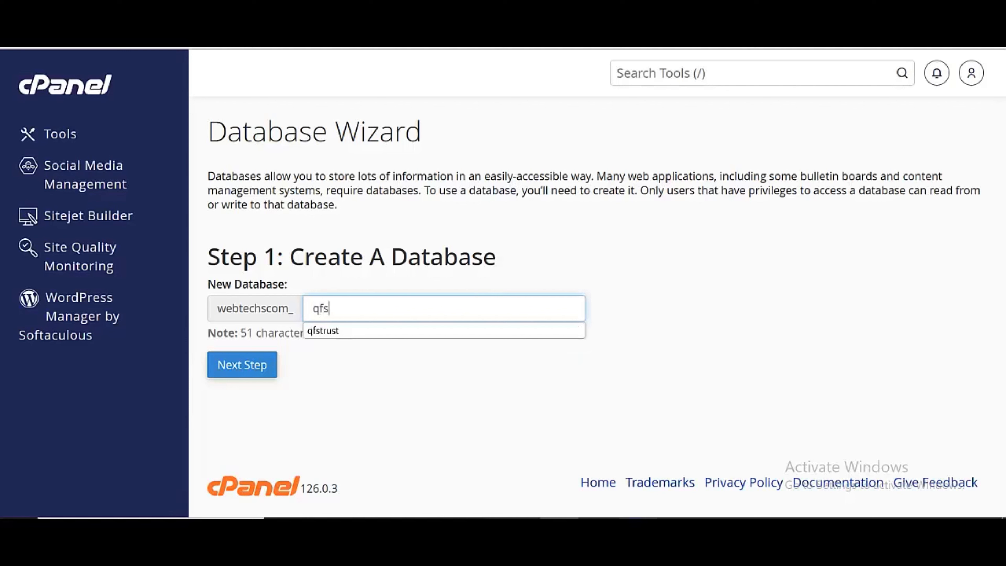
pyautogui.write('test1')
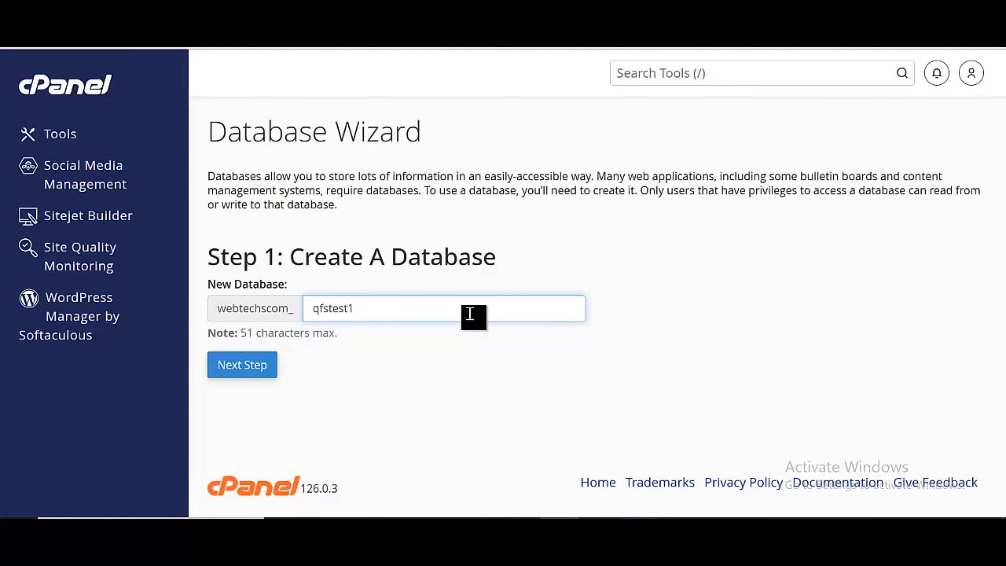
pyautogui.click(246, 380)
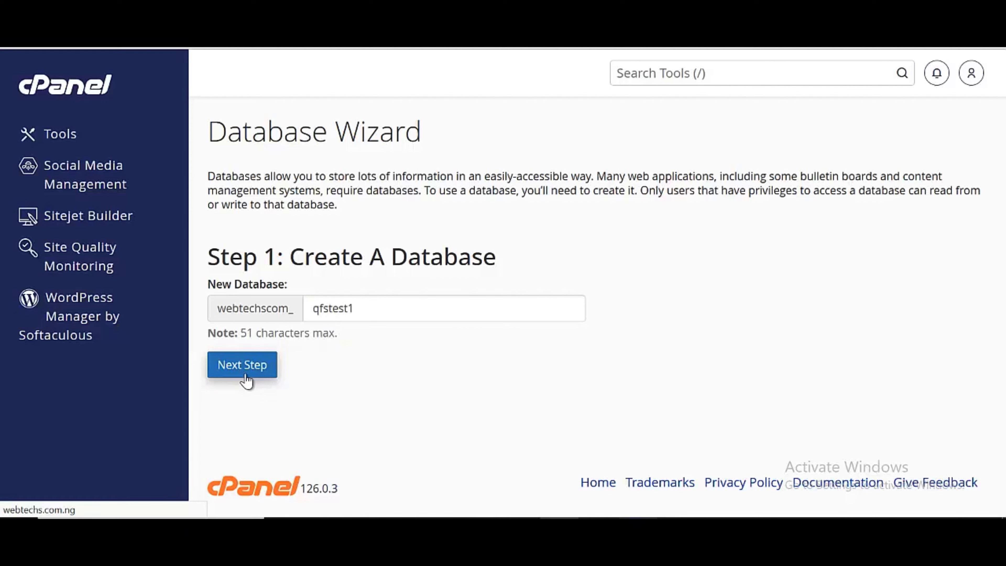
pyautogui.click(246, 380)
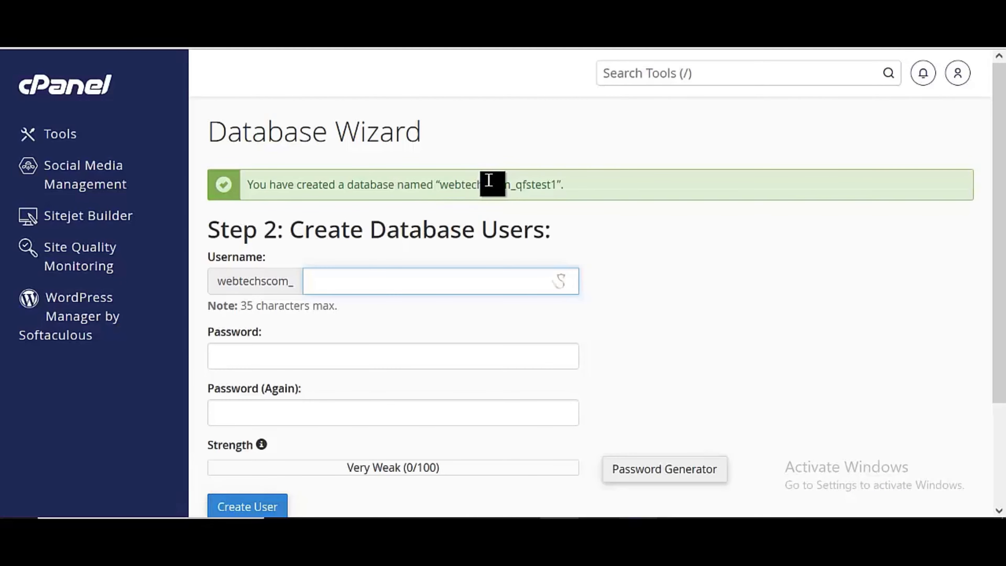
# Enter qfstest1 as the database username, copied from the new database name
pyautogui.moveTo(515, 183); pyautogui.dragTo(558, 183)
pyautogui.hotkey('ctrl', 'c')
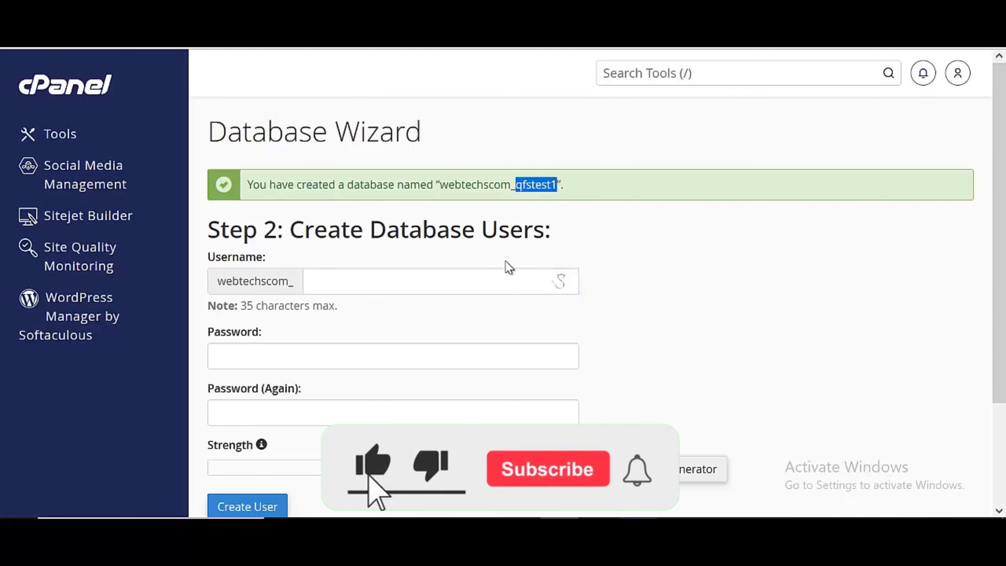
pyautogui.click(495, 280)
pyautogui.hotkey('ctrl', 'v')
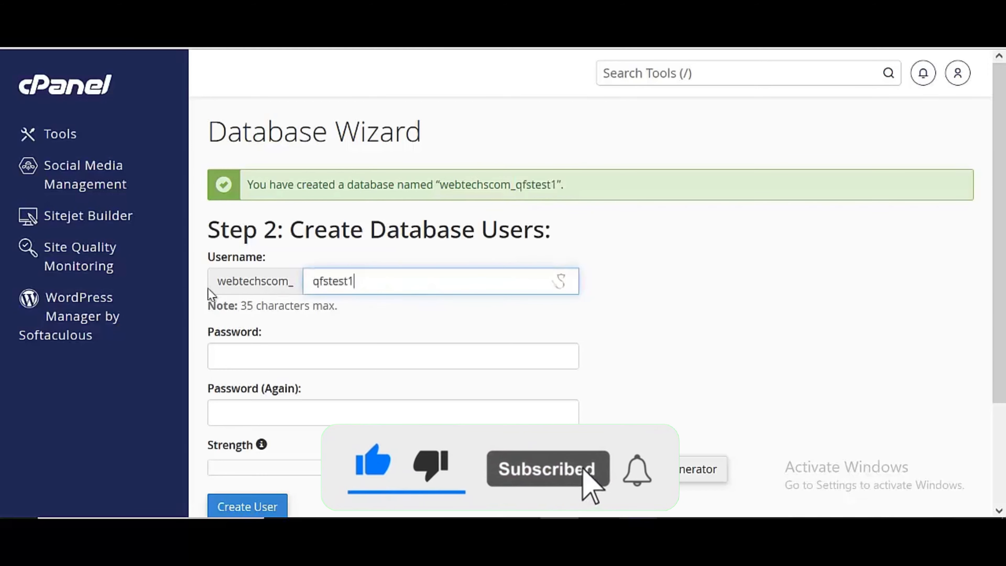
# Fill both password fields with a strong password and create the user, declining Firefox's save prompt
pyautogui.doubleClick(487, 185)
pyautogui.hotkey('ctrl', 'c')
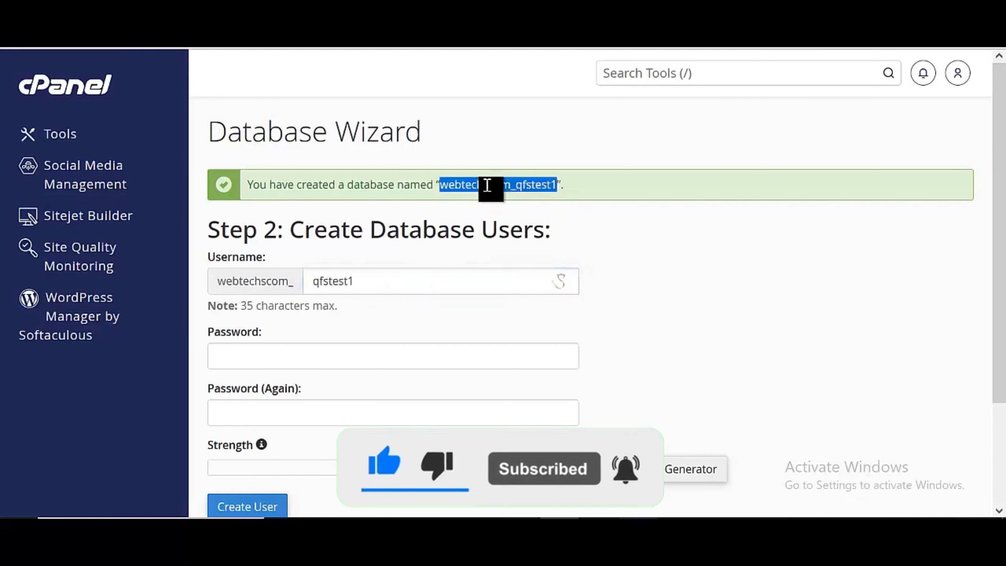
pyautogui.click(382, 364)
pyautogui.click(359, 418)
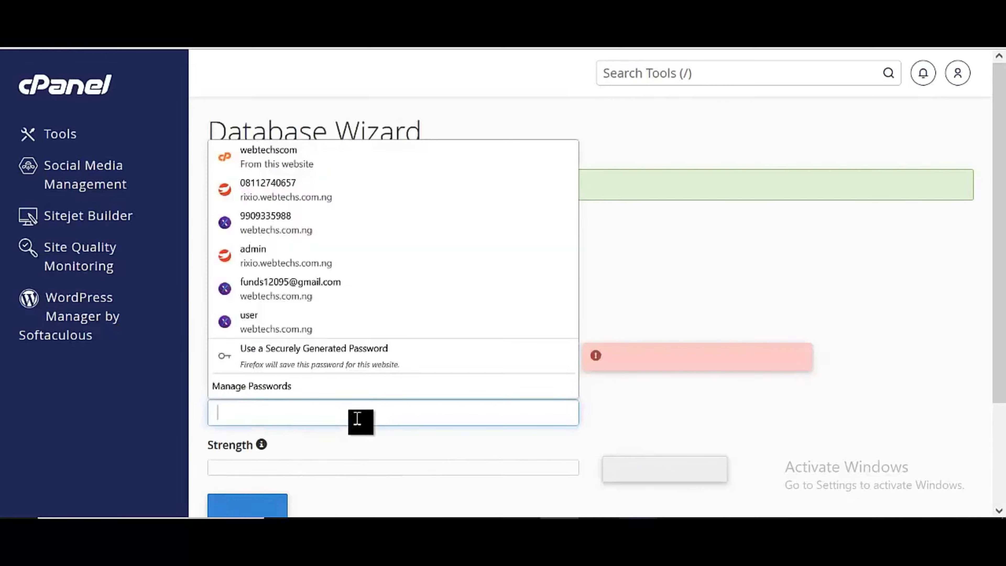
pyautogui.click(359, 418)
pyautogui.scroll(-3, 395, 348)
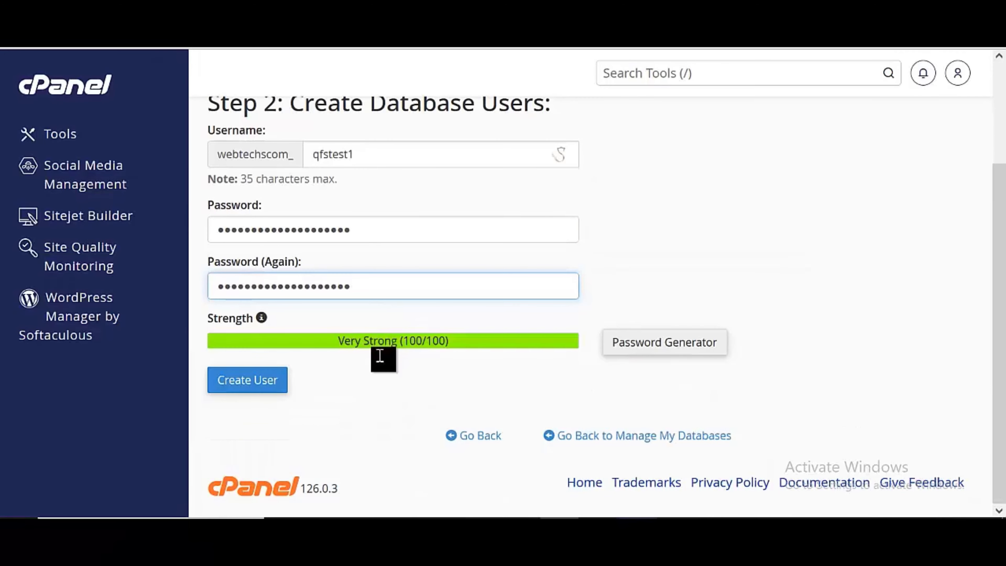
pyautogui.click(268, 394)
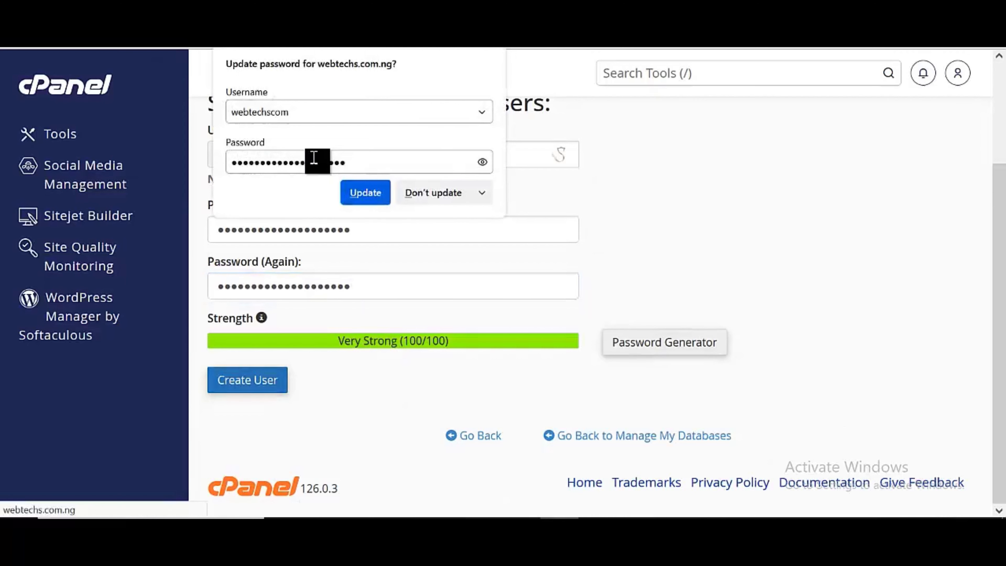
pyautogui.click(420, 198)
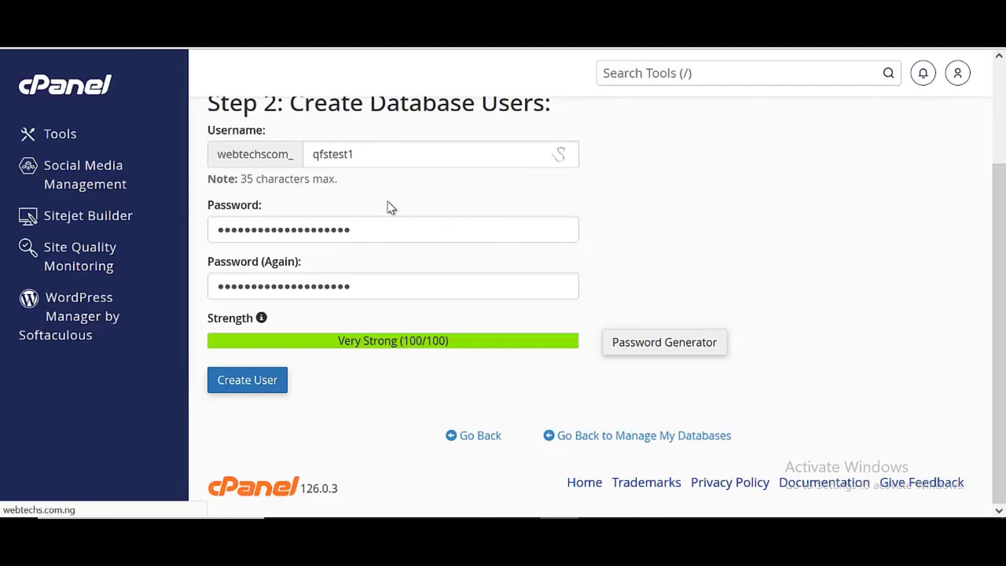
pyautogui.scroll(3, 390, 207)
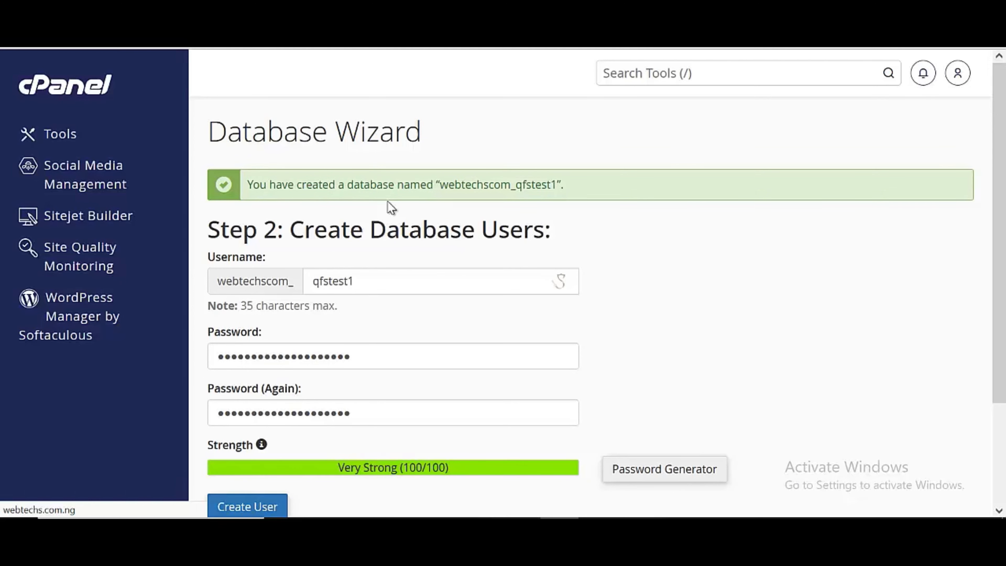
pyautogui.scroll(-3, 497, 202)
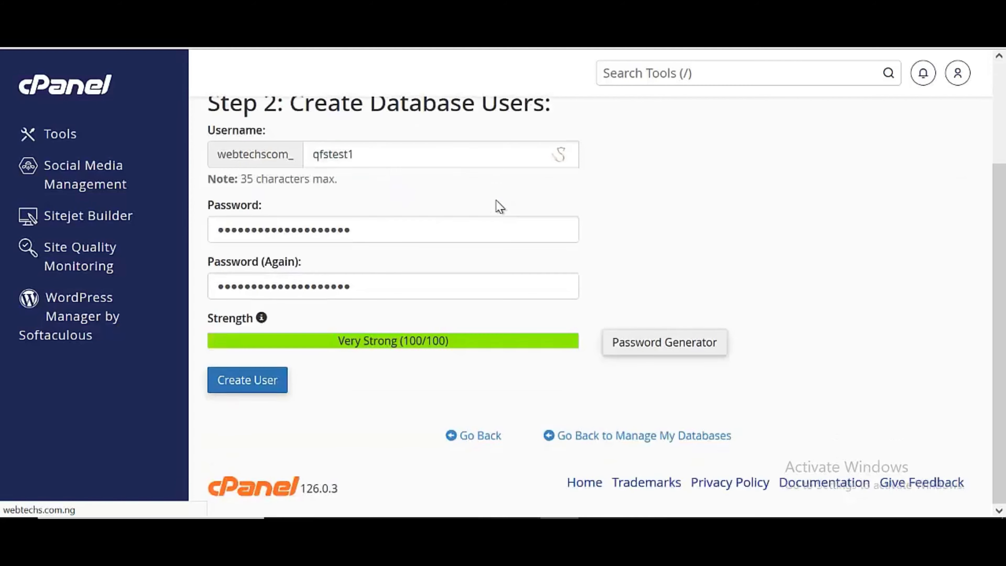
pyautogui.scroll(3, 496, 201)
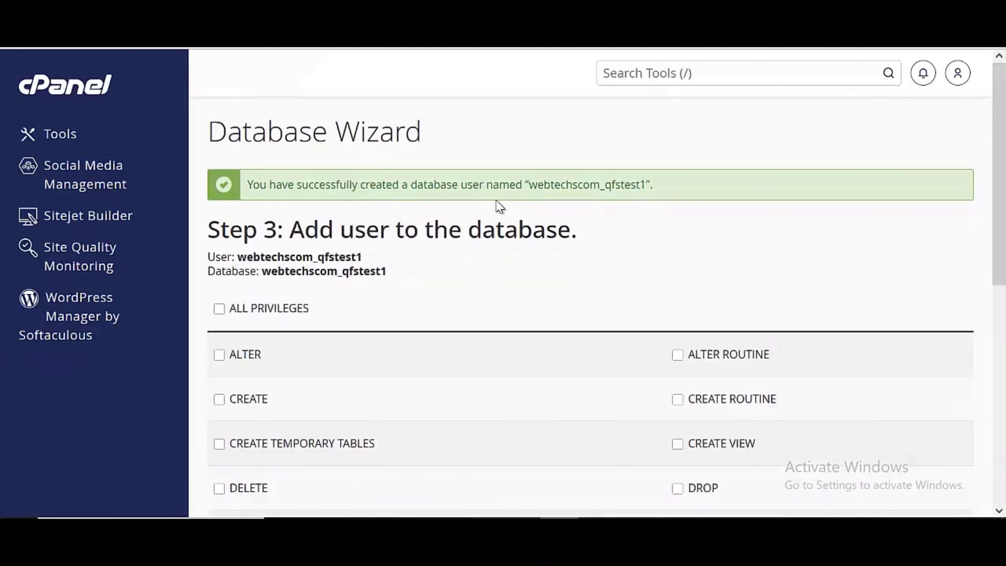
# Grant the new user ALL PRIVILEGES on webtechscom_qfstest1
pyautogui.click(276, 313)
pyautogui.scroll(-10, 281, 319)
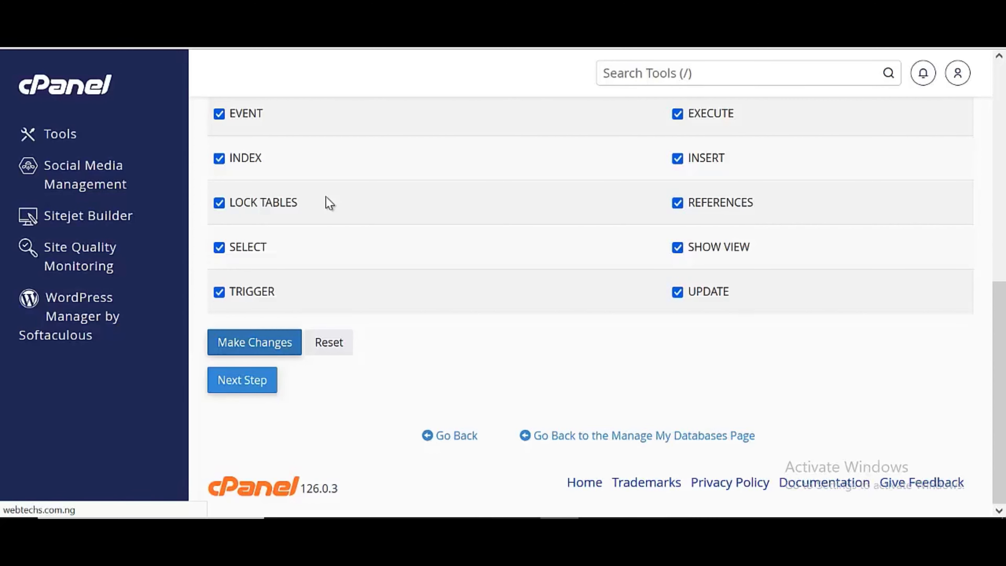
pyautogui.scroll(6, 329, 204)
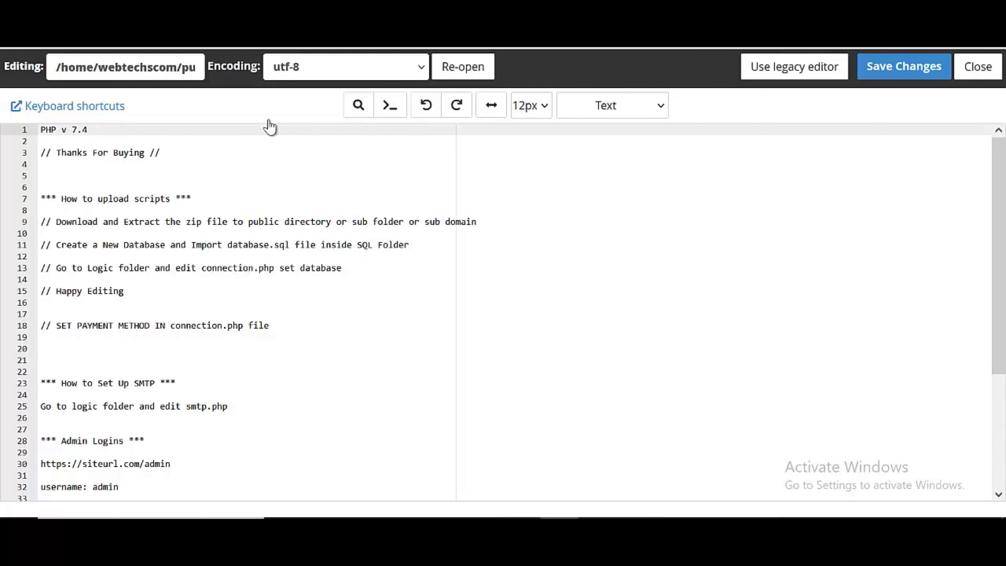
pyautogui.click(217, 10)
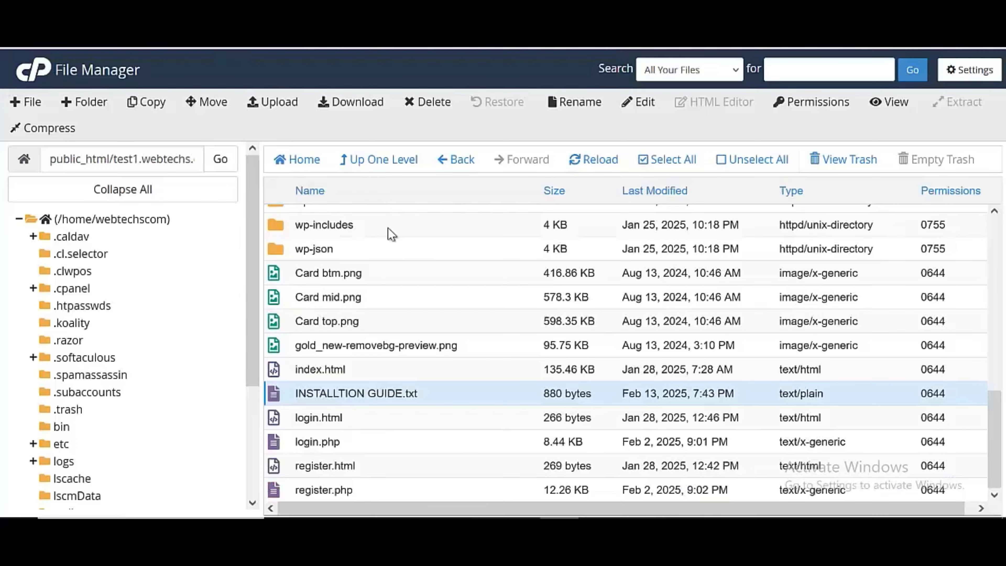
# Open the logic folder and open connection.php in the code editor
pyautogui.scroll(15, 387, 246)
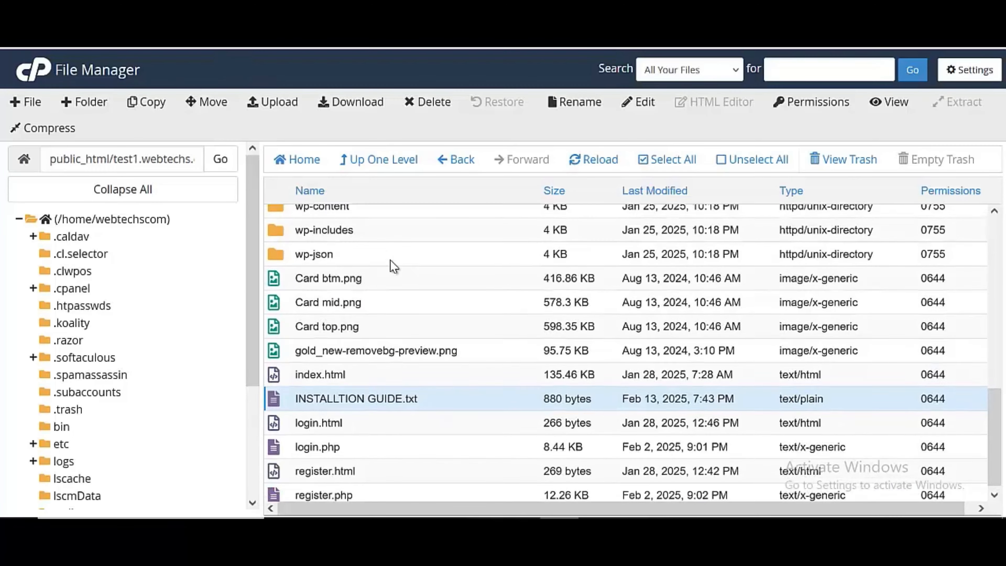
pyautogui.scroll(-6, 381, 300)
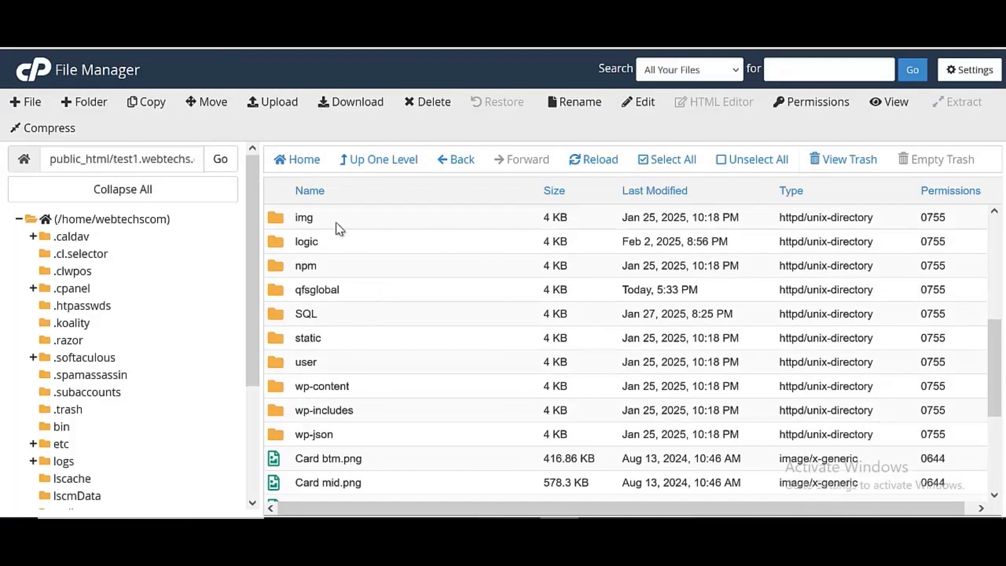
pyautogui.doubleClick(346, 241)
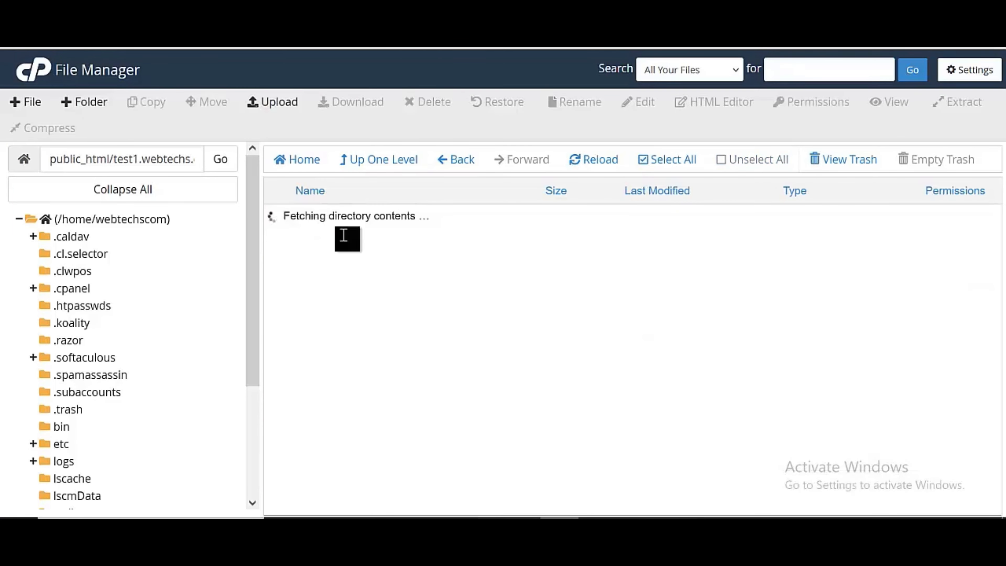
pyautogui.click(390, 246)
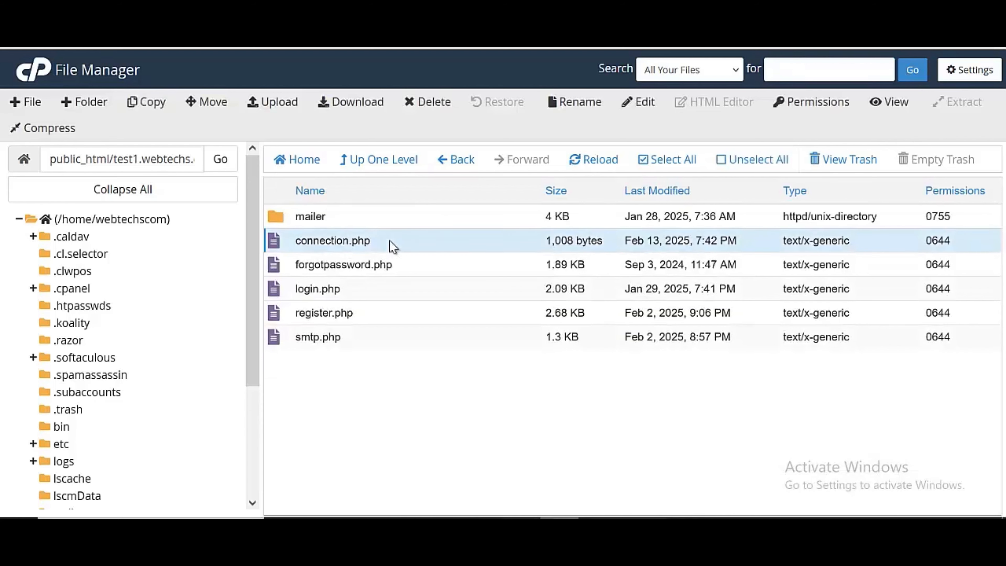
pyautogui.rightClick(390, 246)
pyautogui.click(429, 302)
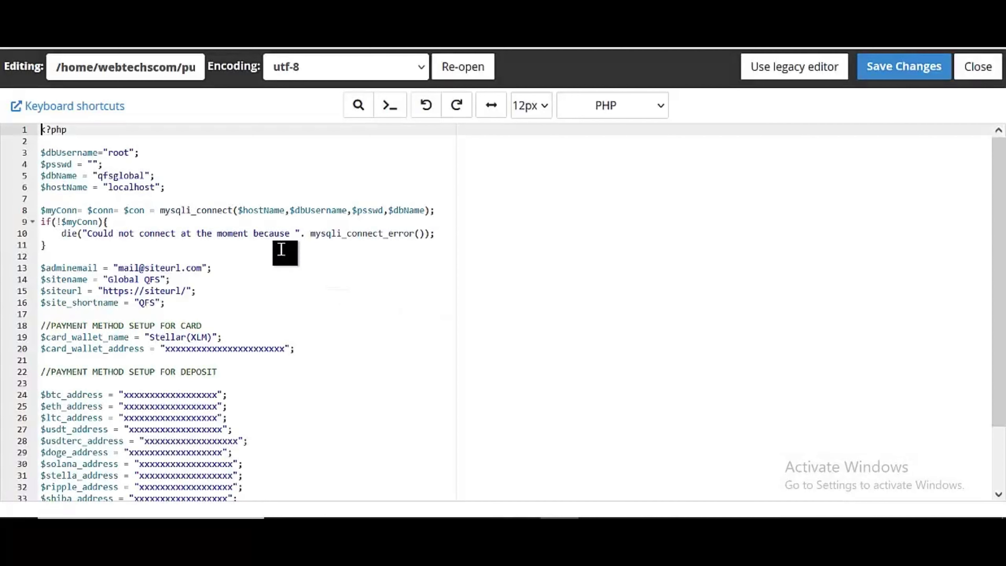
# Paste webtechscom_qfstest1 over the database name, undoing the accidental change to localhost
pyautogui.doubleClick(137, 175)
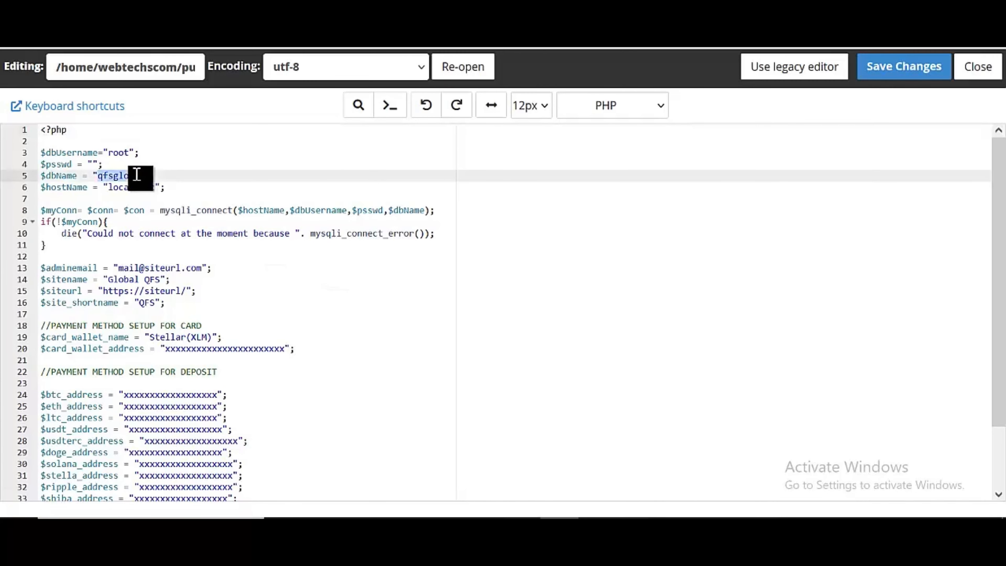
pyautogui.hotkey('ctrl', 'v')
pyautogui.doubleClick(135, 186)
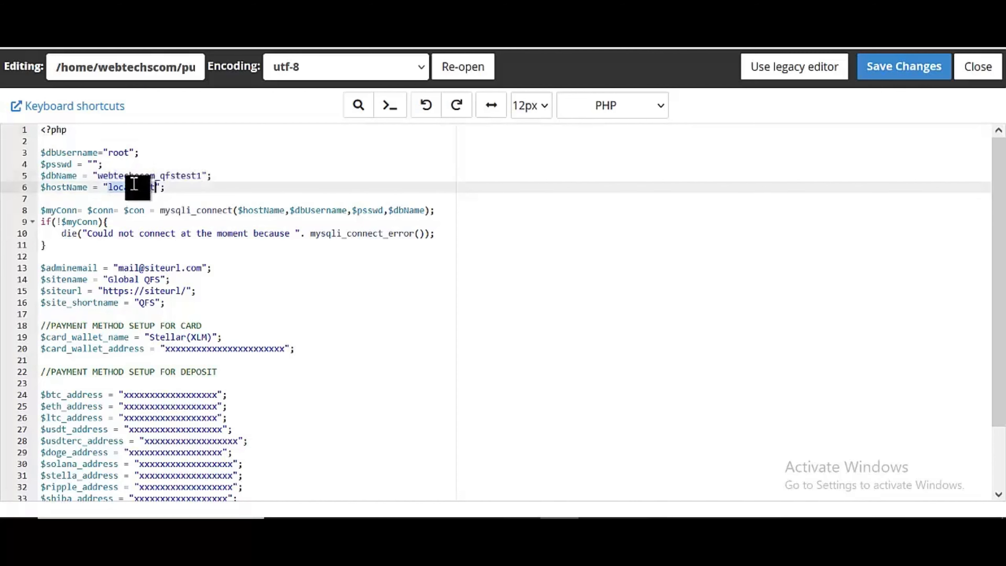
pyautogui.hotkey('ctrl', 'v')
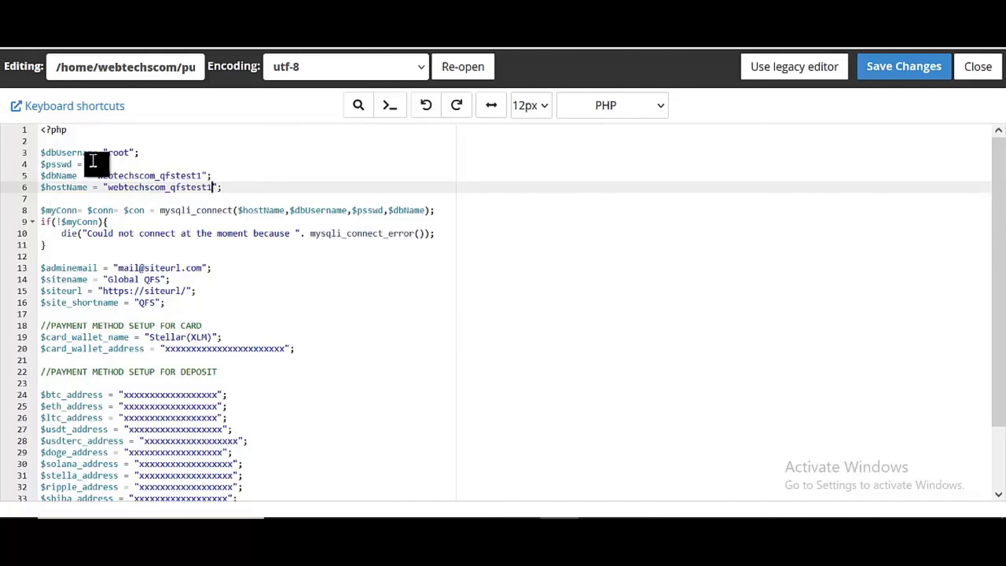
pyautogui.hotkey('ctrl', 'z')
pyautogui.hotkey('ctrl', 'z')
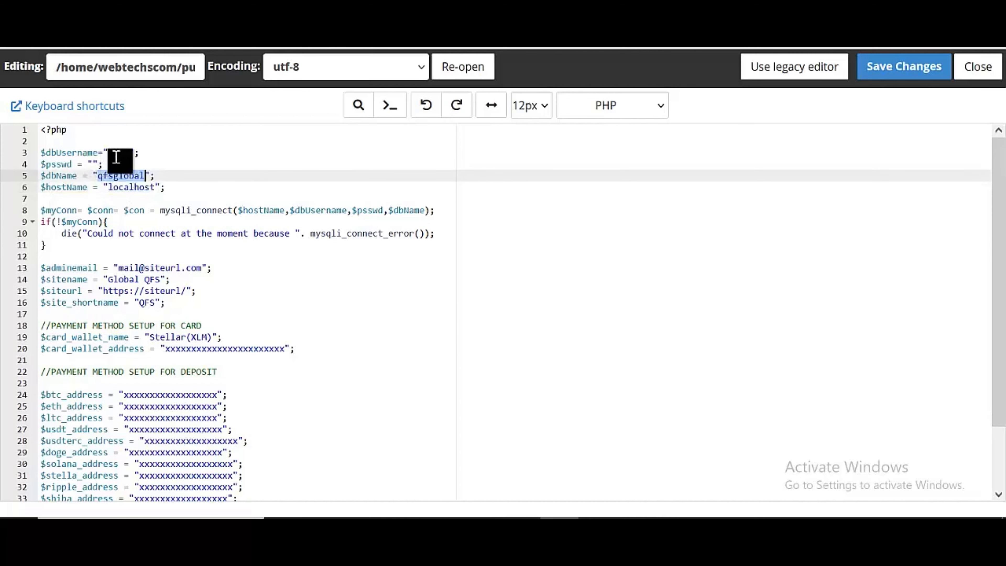
# Set $dbUsername and $dbName to webtechscom_qfstest1 and fill in the database password
pyautogui.click(115, 157)
pyautogui.hotkey('ctrl', 'v')
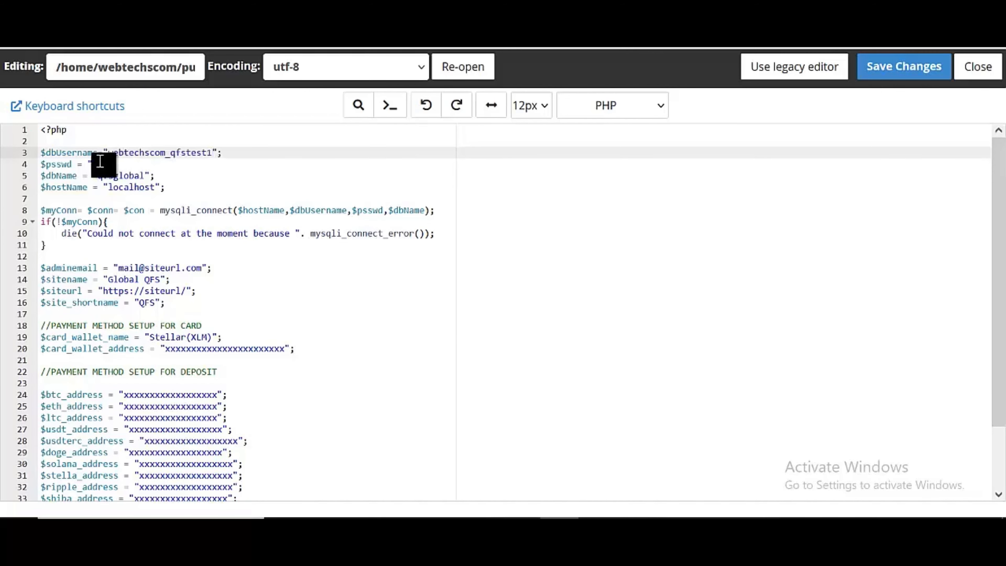
pyautogui.click(91, 162)
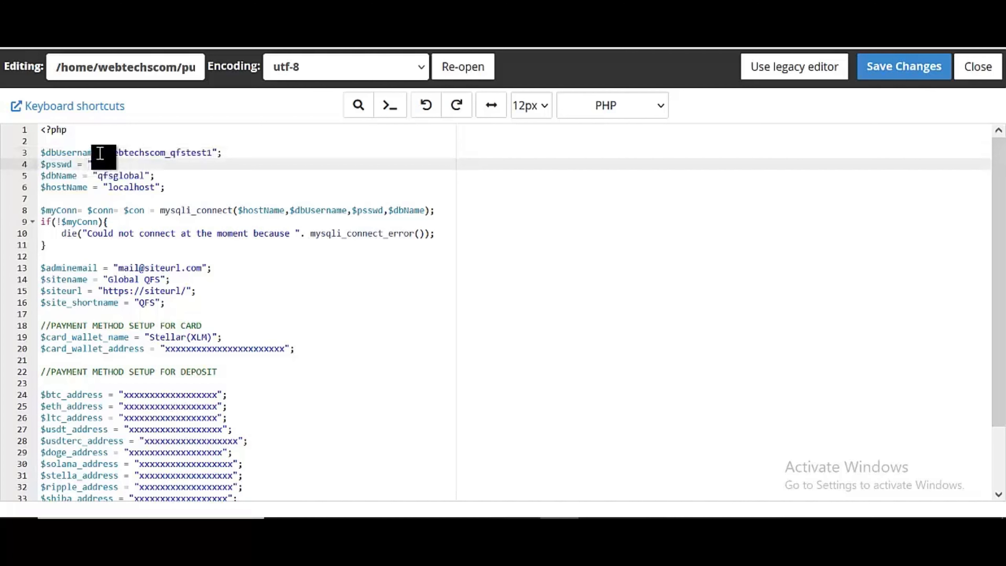
pyautogui.write('webtechscom_qfstest1')
pyautogui.click(118, 180)
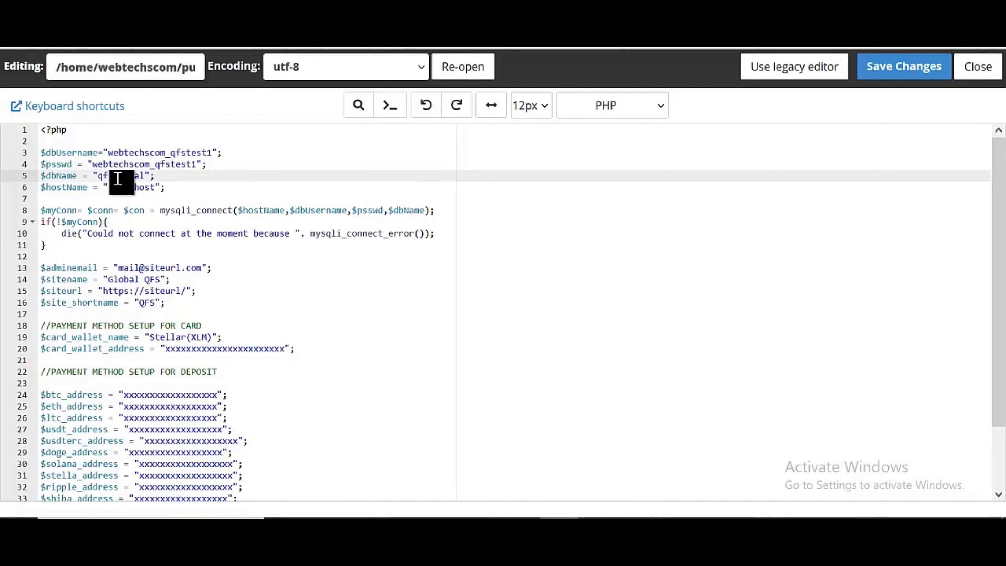
pyautogui.doubleClick(118, 179)
pyautogui.write('webtechscom_qfstest1')
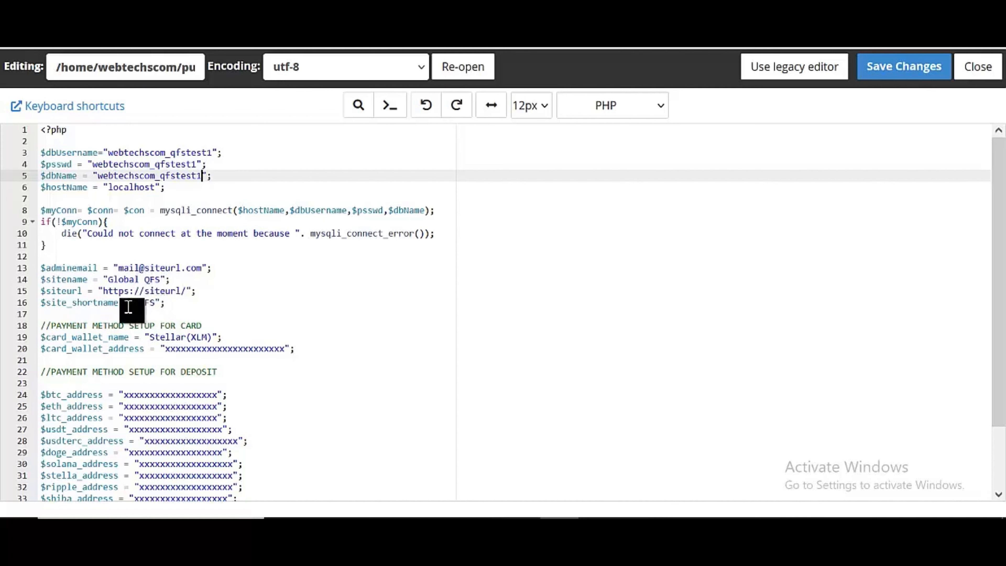
# Review the QFS site name and deposit address placeholders, then save connection.php
pyautogui.doubleClick(147, 303)
pyautogui.scroll(-2, 290, 286)
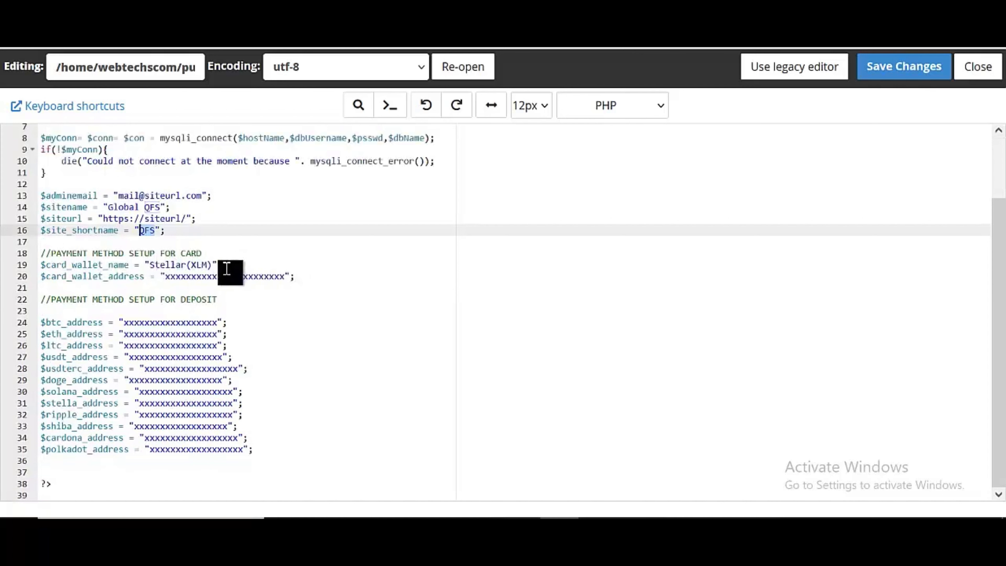
pyautogui.doubleClick(158, 323)
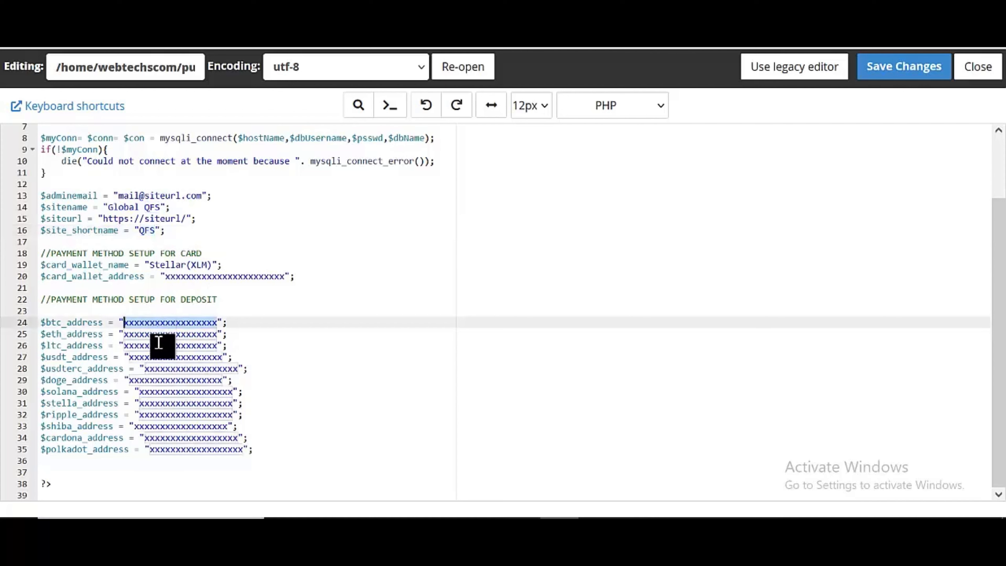
pyautogui.doubleClick(160, 334)
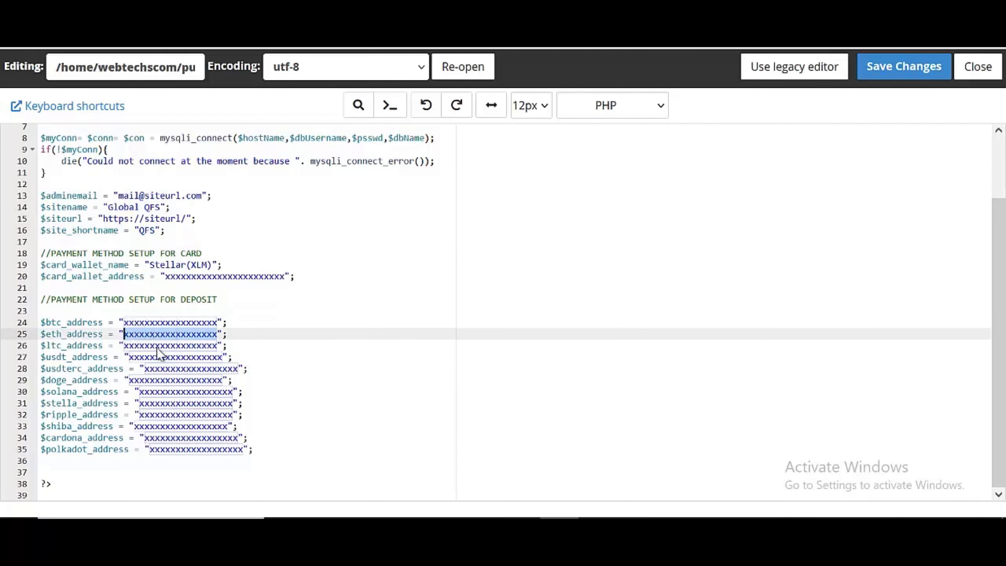
pyautogui.click(393, 416)
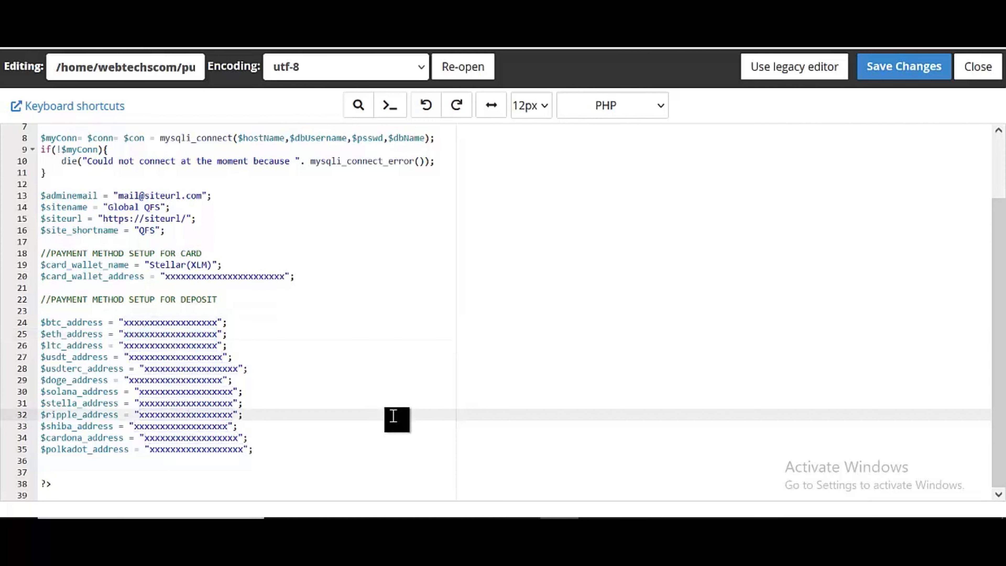
pyautogui.scroll(3, 393, 416)
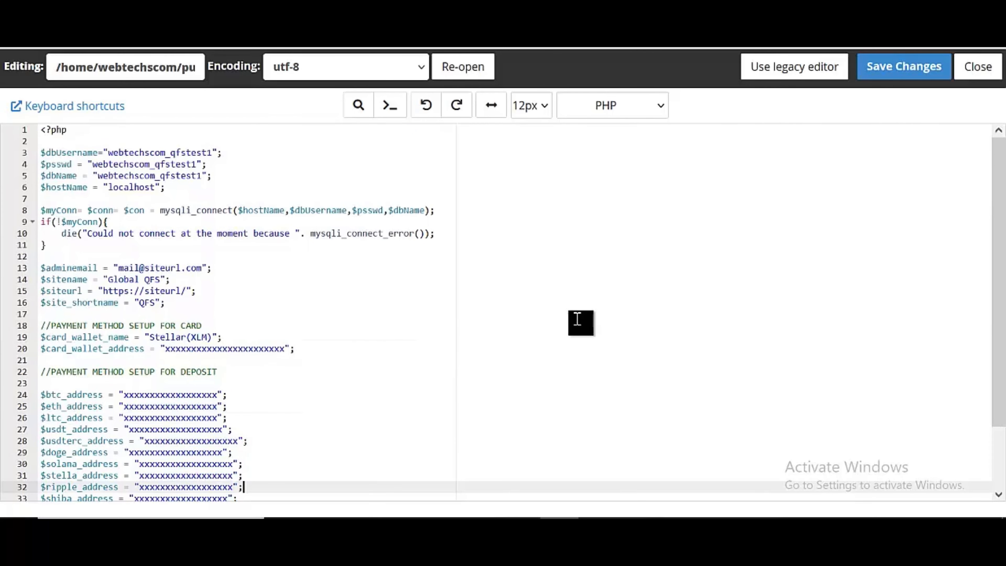
pyautogui.click(877, 75)
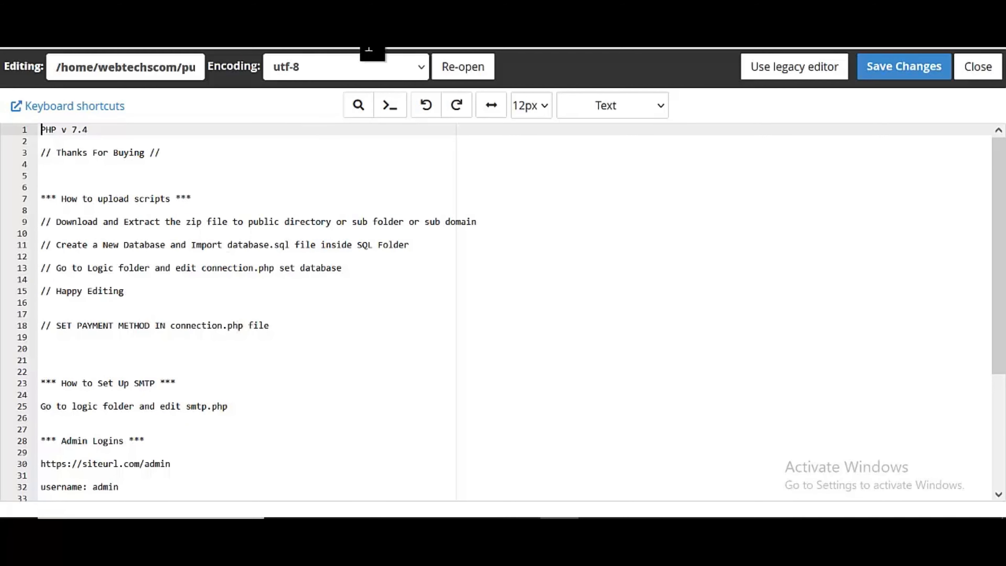
# Return to the File Manager's logic folder listing and select smtp.php
pyautogui.scroll(-2, 257, 284)
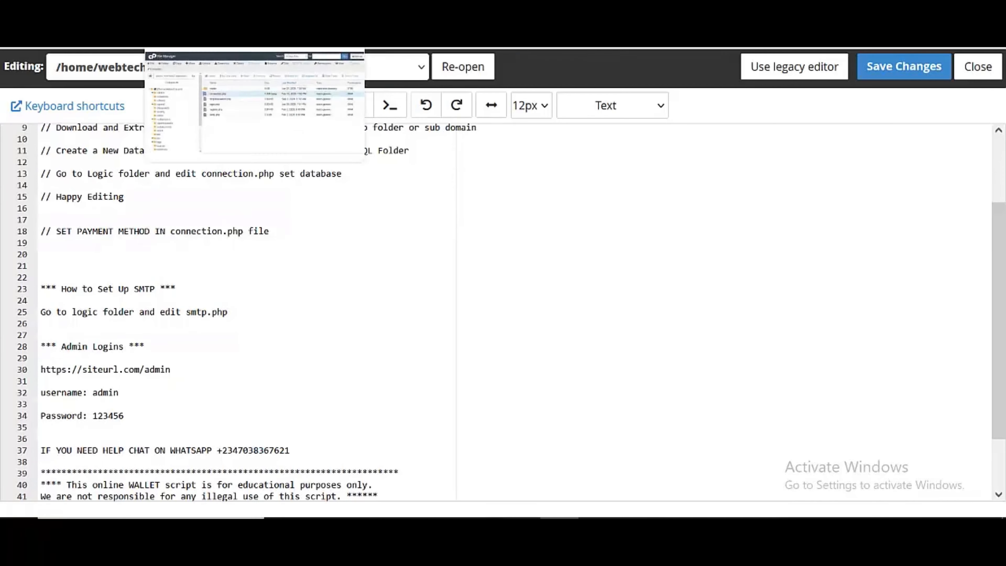
pyautogui.click(213, 14)
pyautogui.click(387, 347)
# Open smtp.php in cPanel's code editor and scroll through its SMTP settings
pyautogui.rightClick(388, 348)
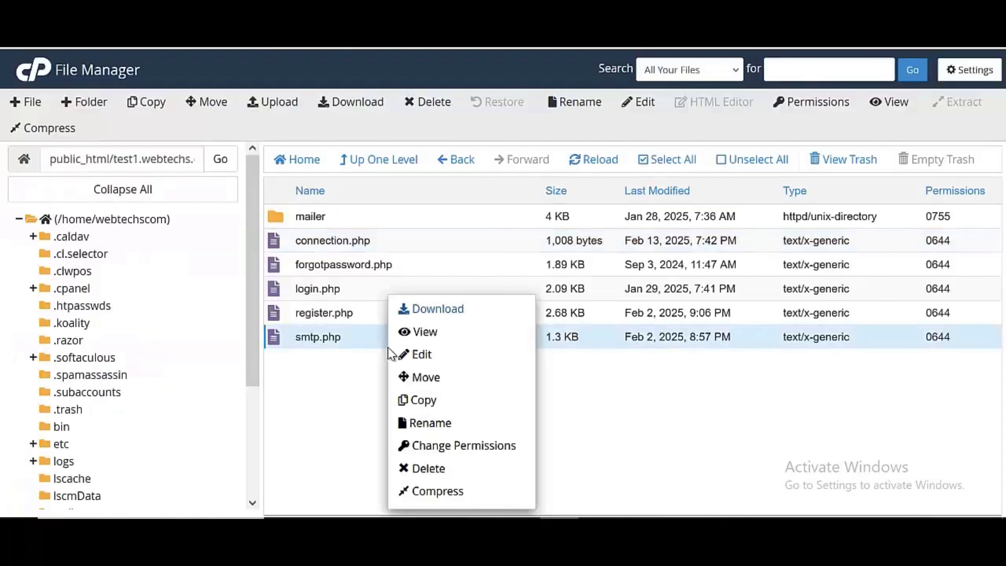
pyautogui.click(471, 357)
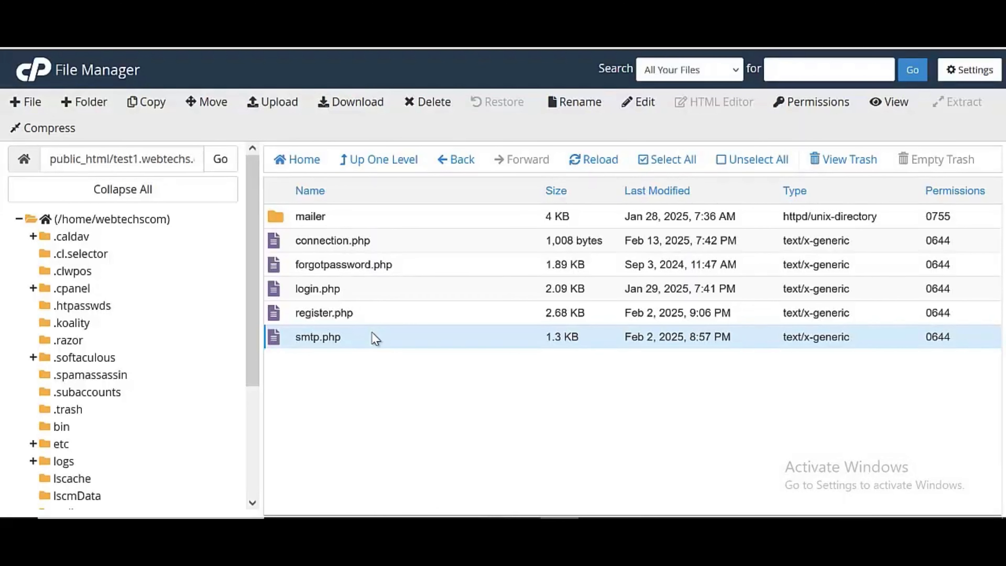
pyautogui.rightClick(375, 337)
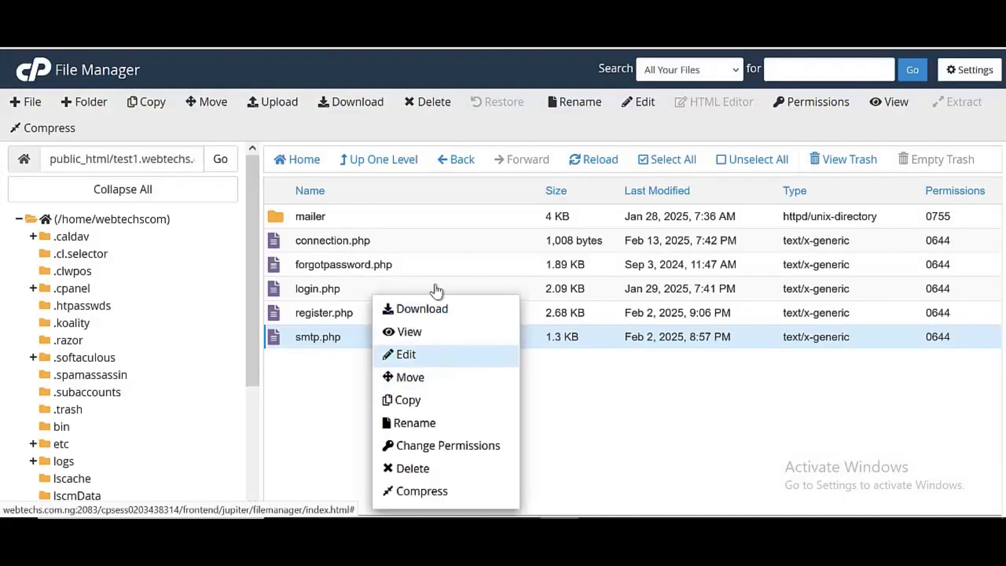
pyautogui.click(306, 14)
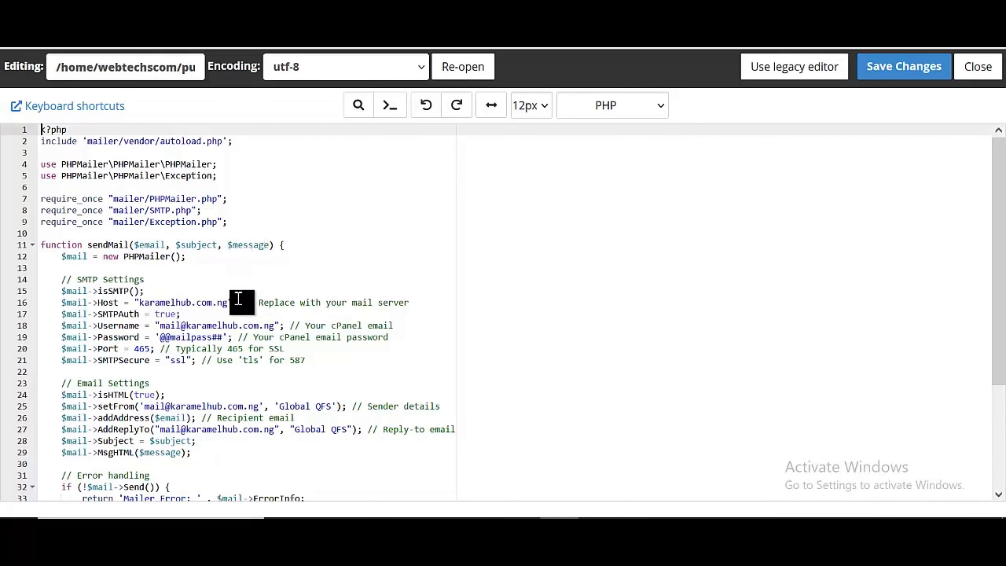
pyautogui.scroll(-2, 238, 298)
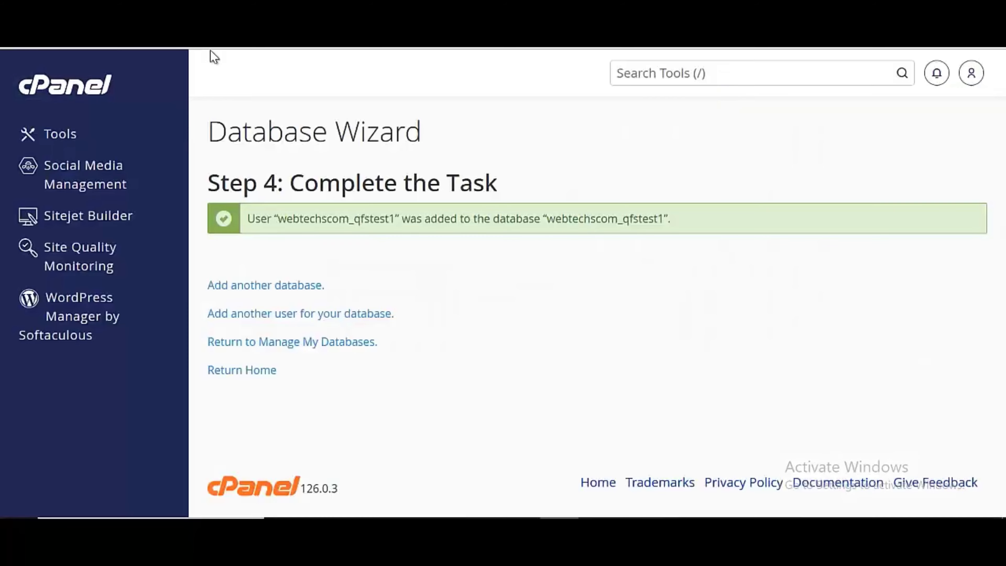
# Find Email Accounts through the 'emai' tool search and open its + Create form
pyautogui.click(632, 78)
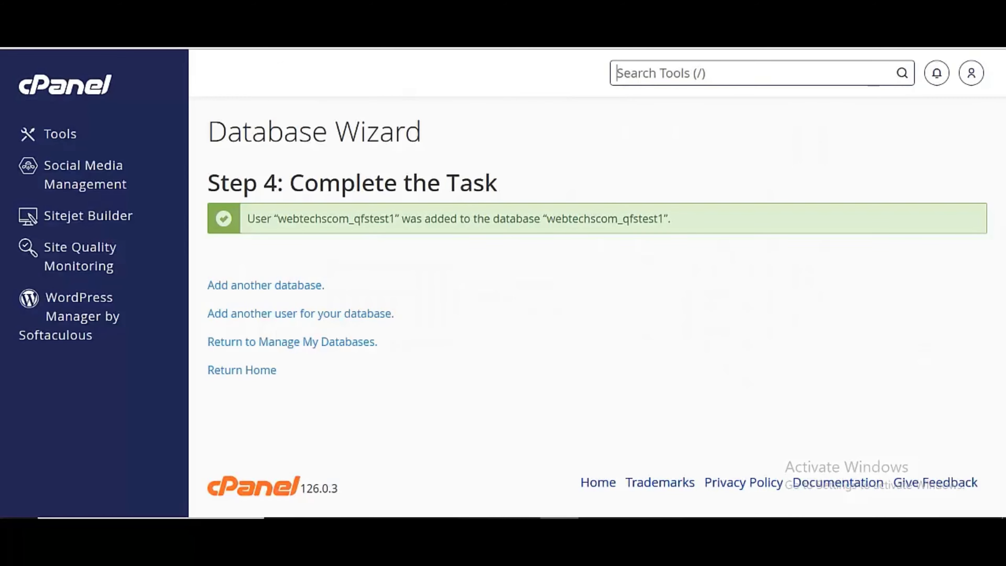
pyautogui.write('emai')
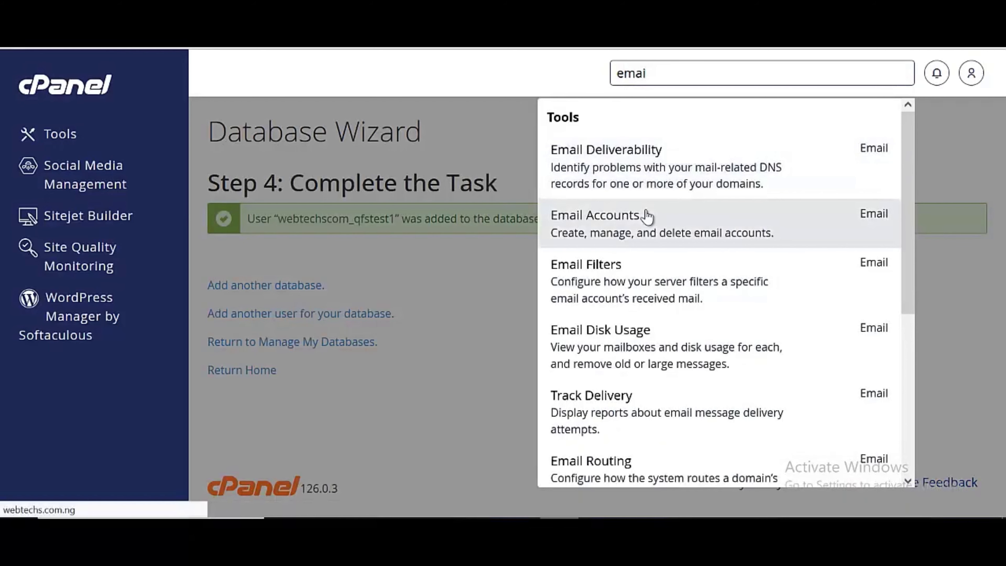
pyautogui.click(646, 216)
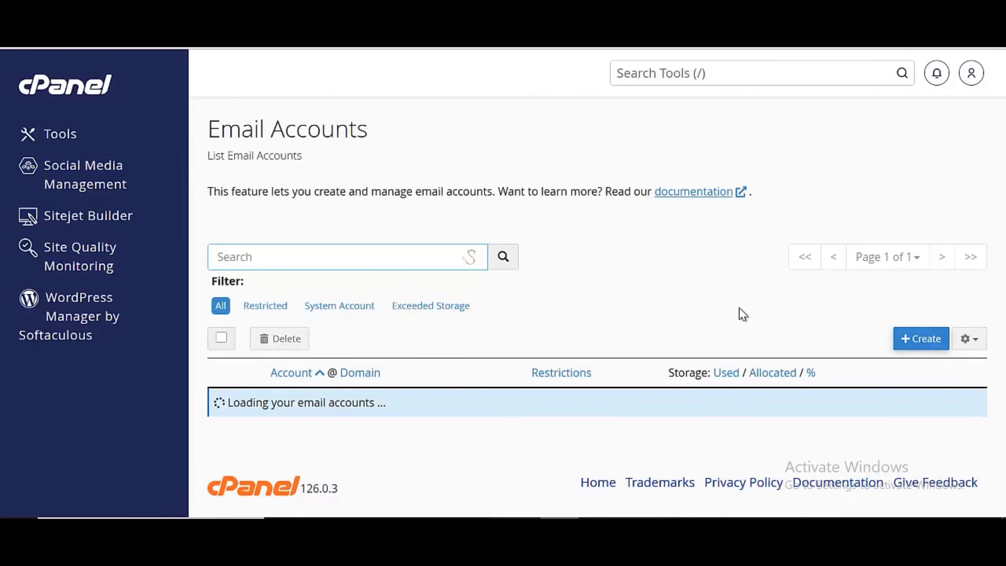
pyautogui.scroll(-1, 792, 341)
pyautogui.scroll(-5, 792, 344)
pyautogui.scroll(6, 792, 344)
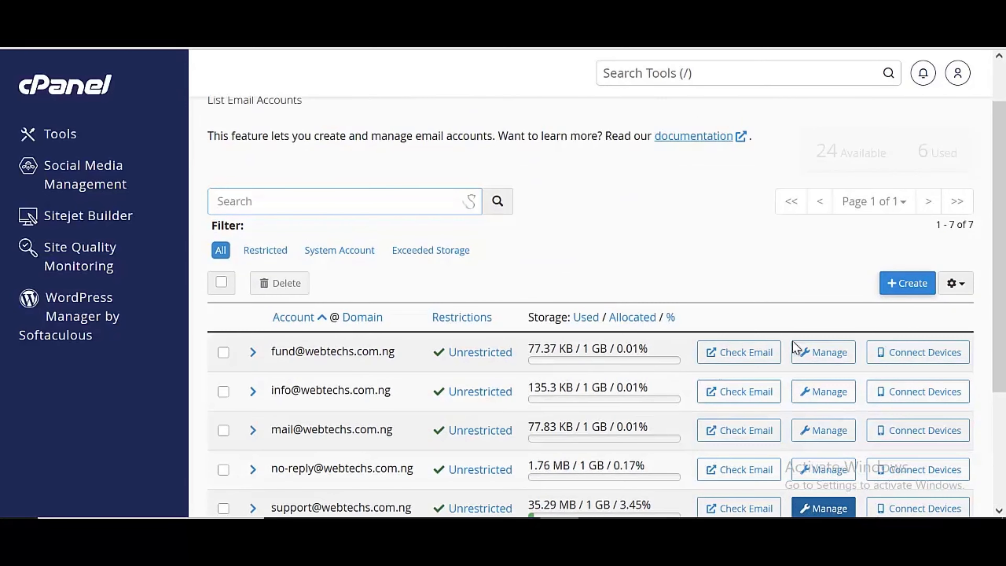
pyautogui.click(891, 343)
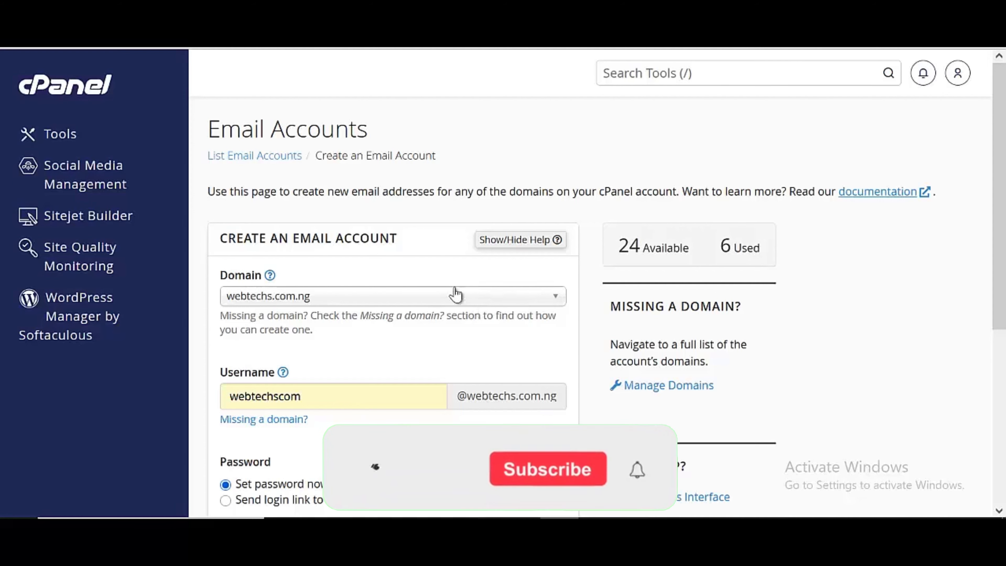
# Choose test1.webtechs.com.ng as the new email account's domain
pyautogui.click(444, 297)
pyautogui.scroll(-4, 442, 296)
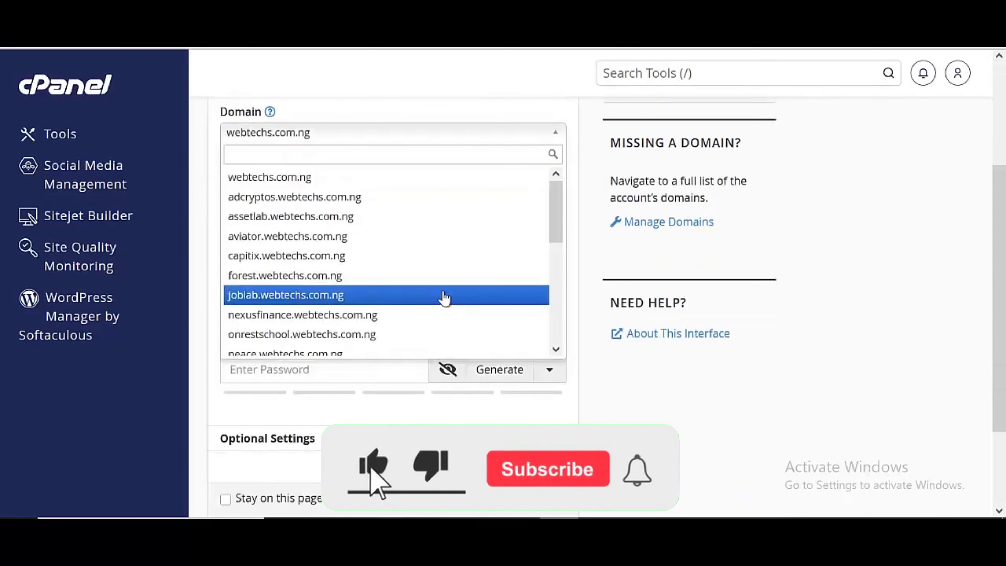
pyautogui.scroll(-2, 436, 278)
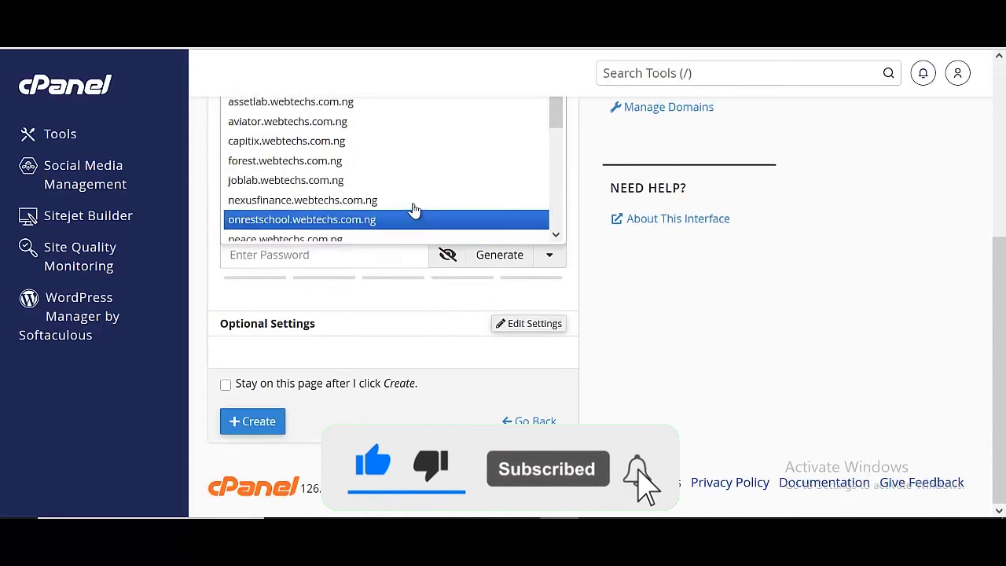
pyautogui.scroll(-2, 396, 178)
pyautogui.scroll(-2, 380, 170)
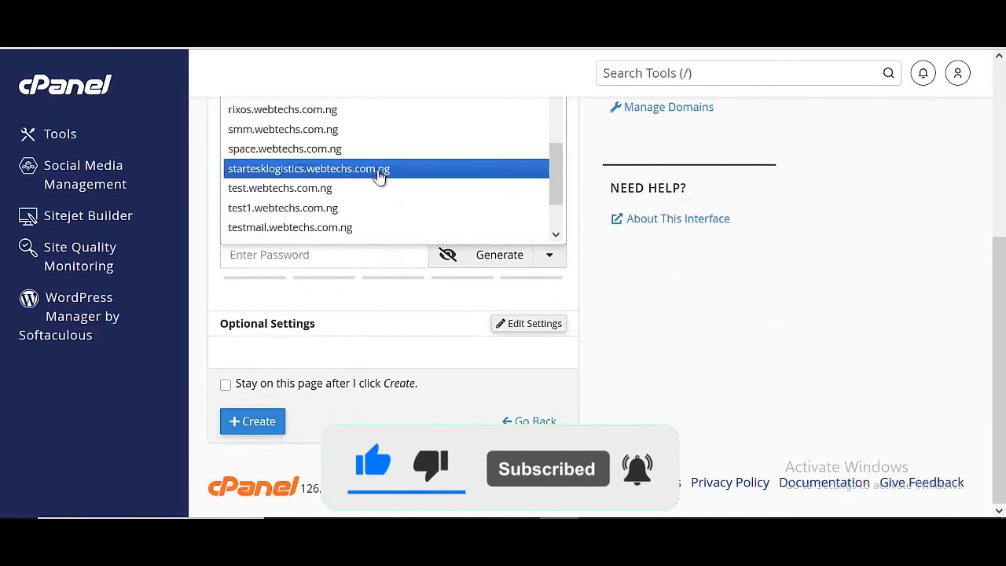
pyautogui.click(353, 208)
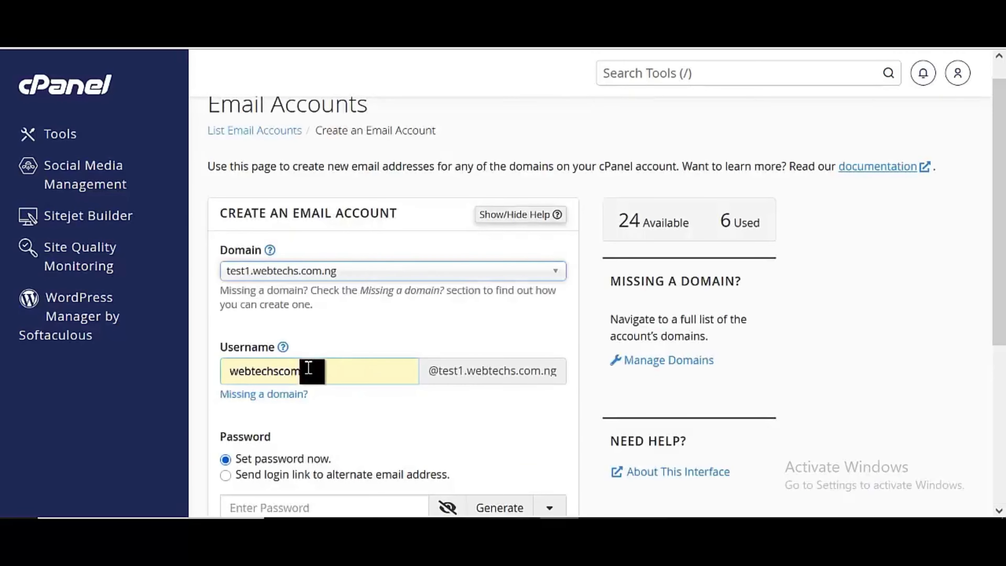
pyautogui.click(301, 370)
pyautogui.hotkey('ctrl', 'a')
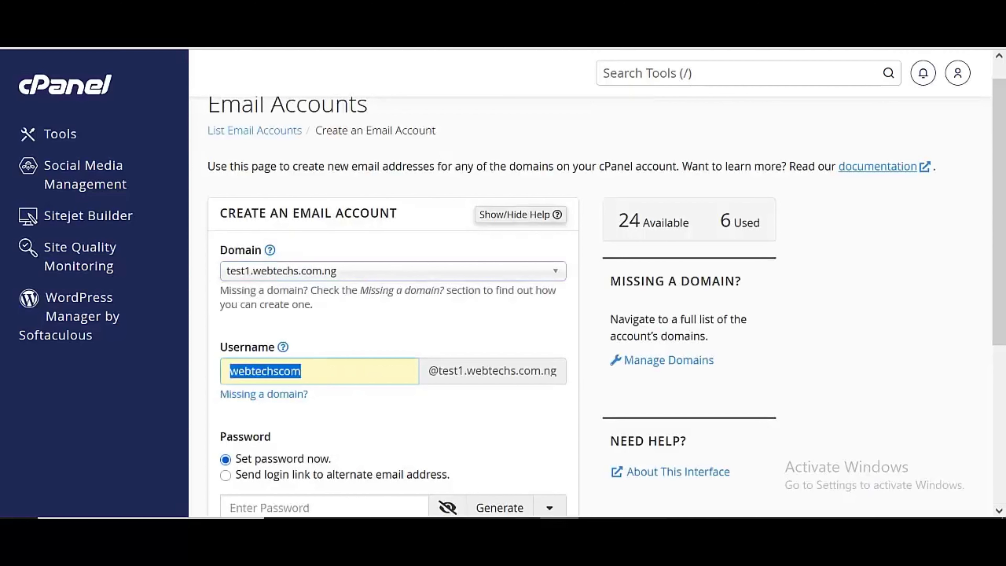
pyautogui.press('BackSpace')
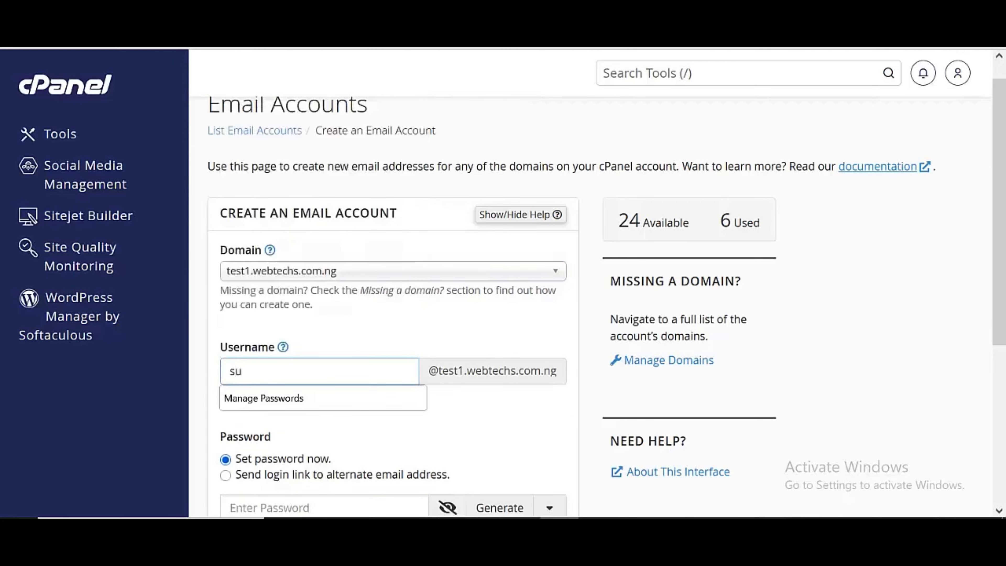
pyautogui.scroll(-2, 451, 386)
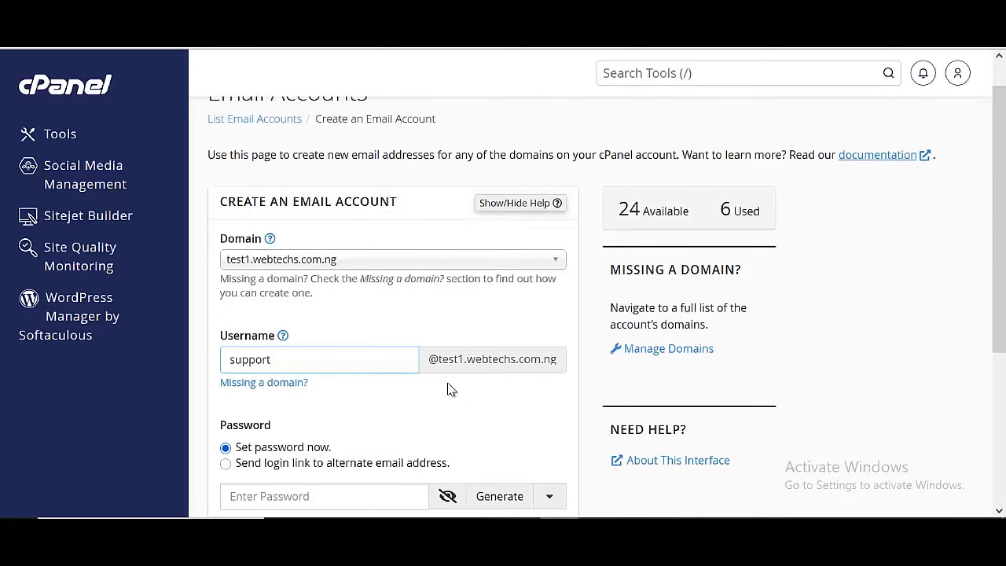
pyautogui.click(392, 432)
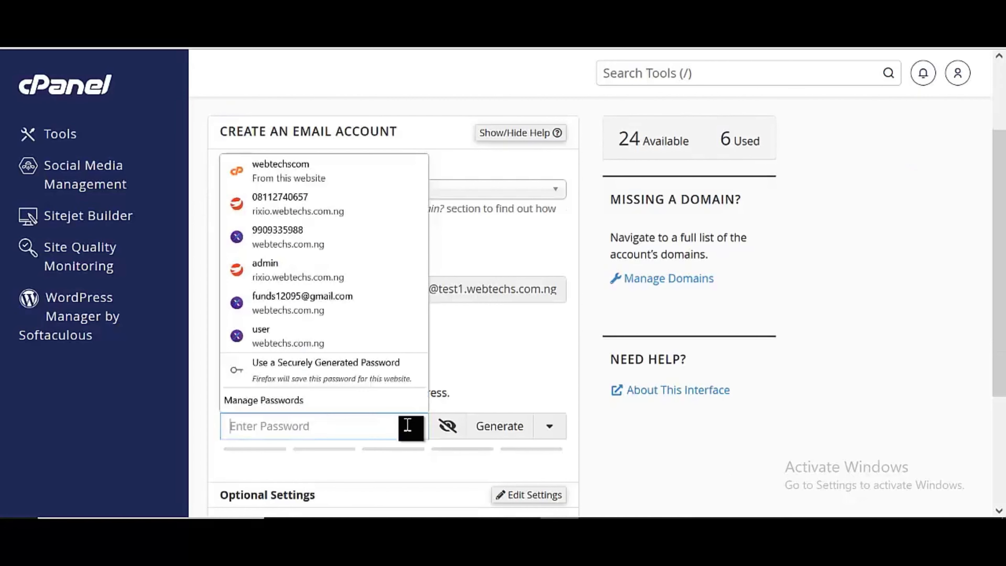
pyautogui.scroll(-2, 398, 427)
pyautogui.scroll(-2, 399, 429)
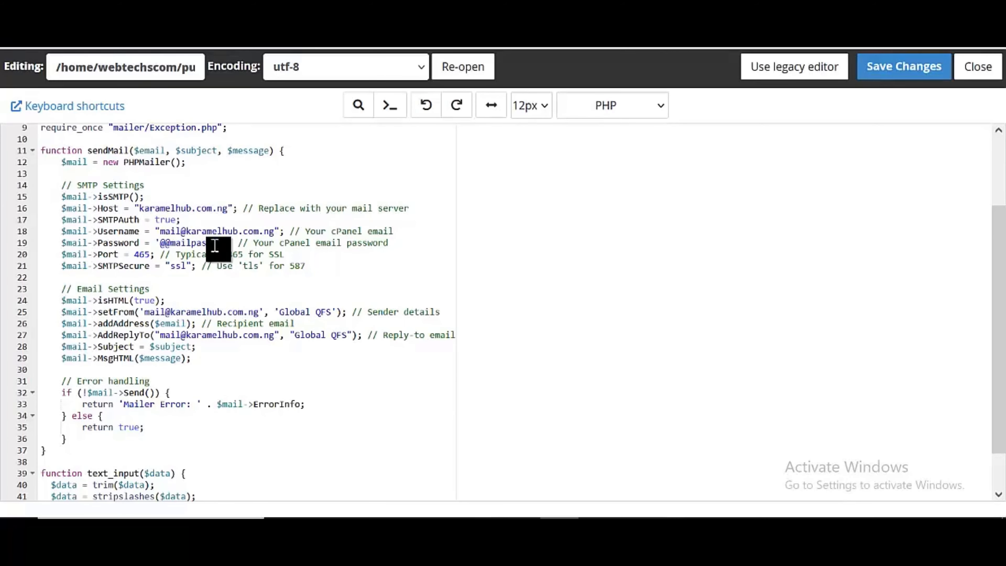
# Go up one level in File Manager to the test1.webtechs.com.ng folder
pyautogui.scroll(-2, 238, 250)
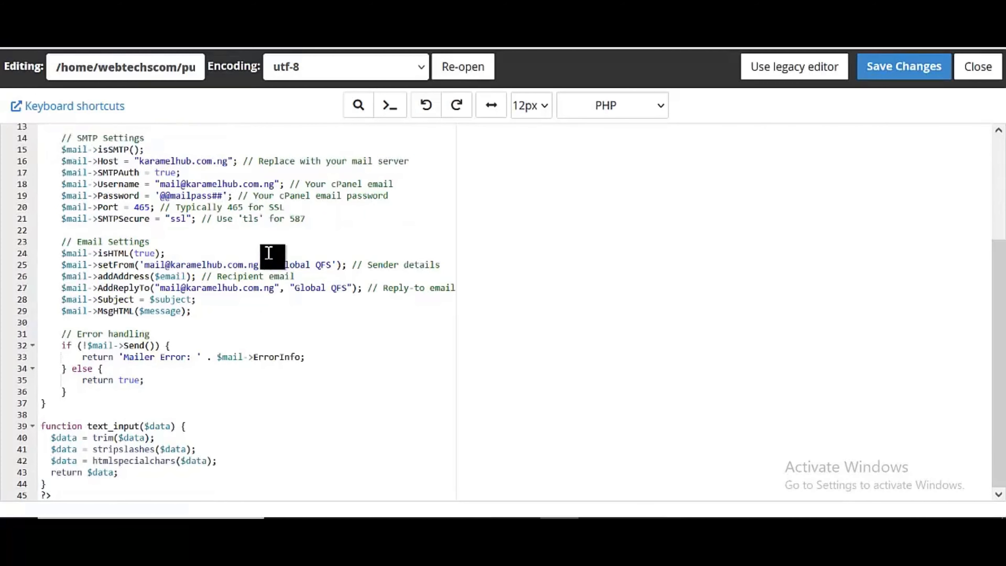
pyautogui.scroll(5, 269, 253)
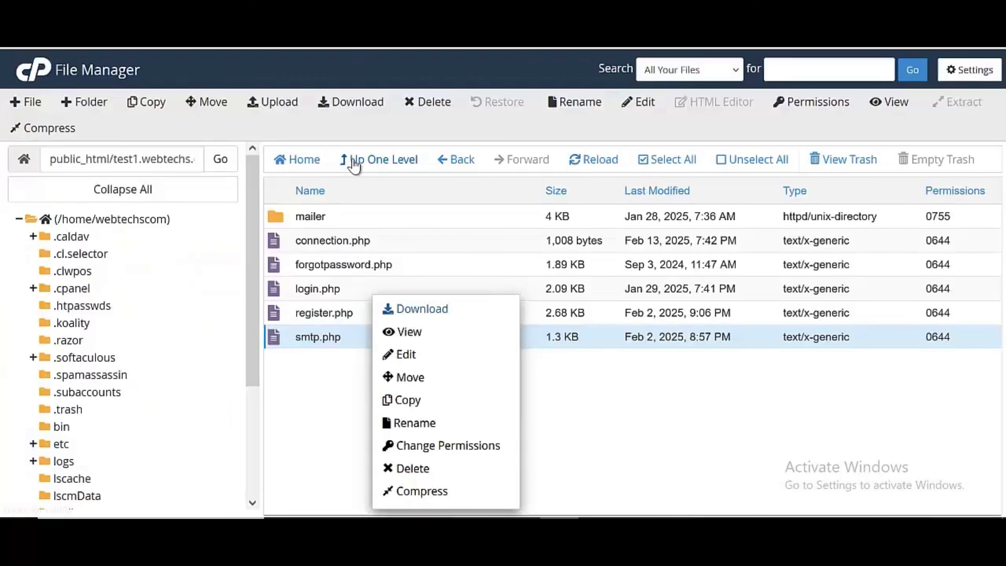
pyautogui.click(354, 162)
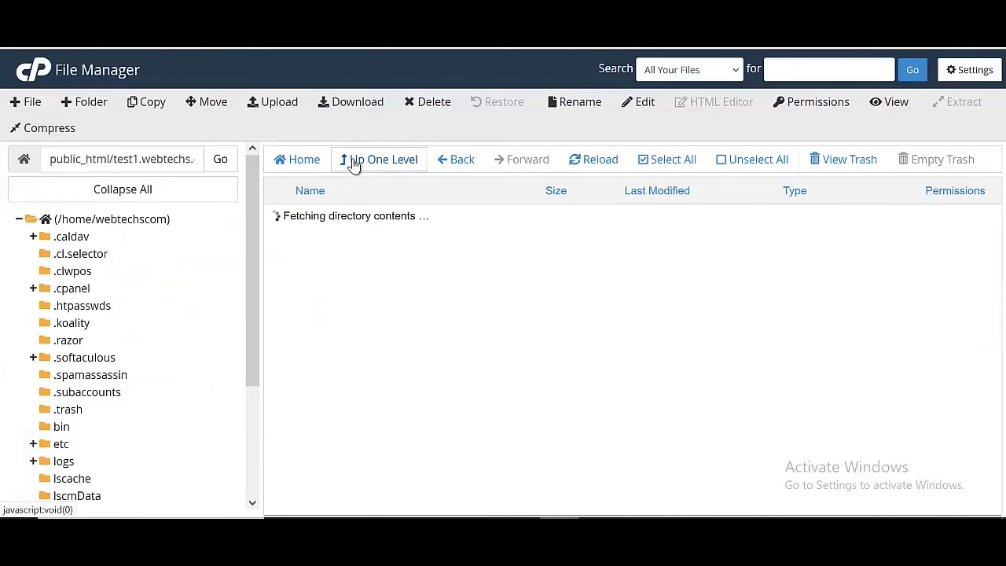
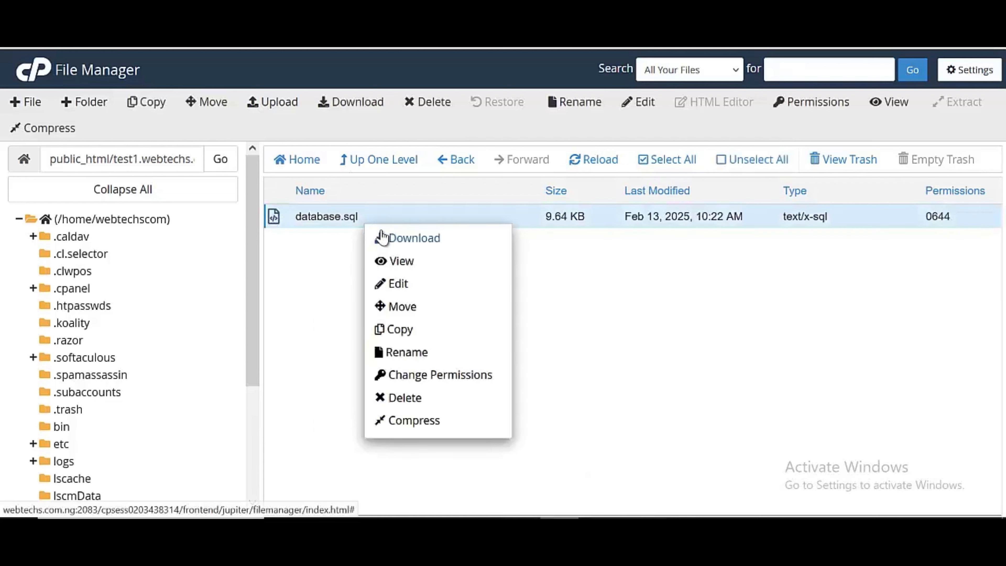
# Download database.sql (9.6 KB) from the subdomain's SQL folder to the computer
pyautogui.click(381, 236)
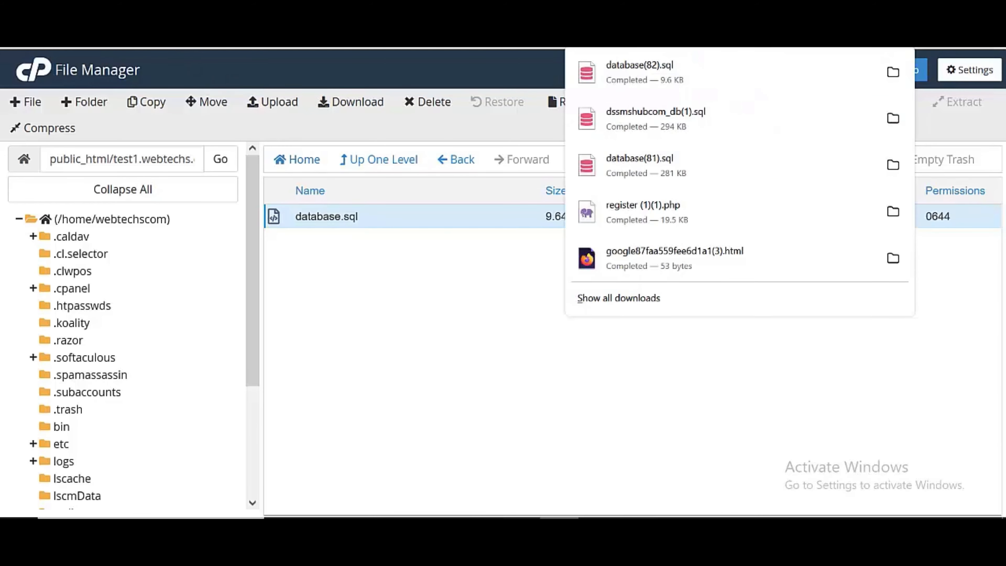
pyautogui.press('Escape')
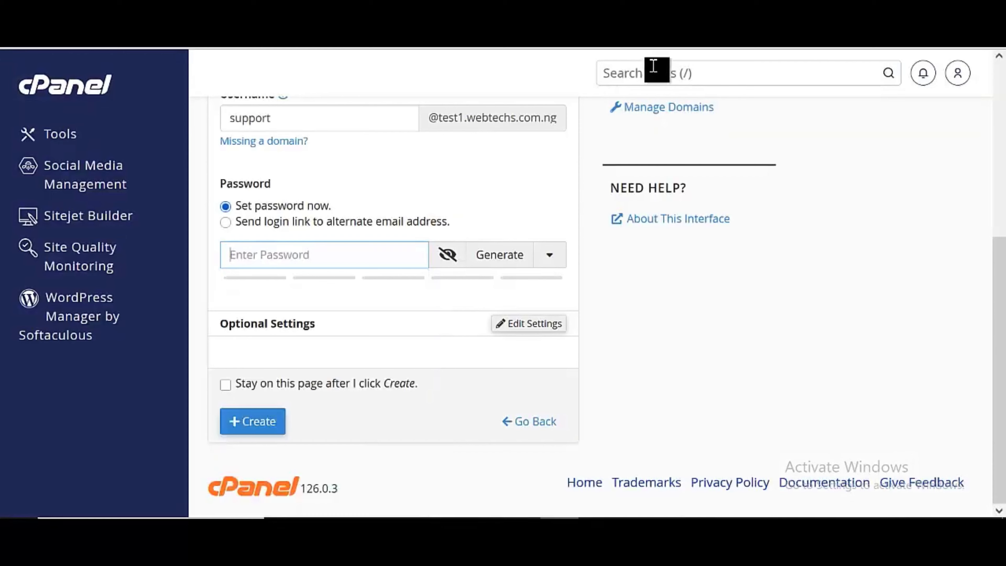
# Search cPanel's tools for 'php' and launch phpMyAdmin
pyautogui.click(653, 65)
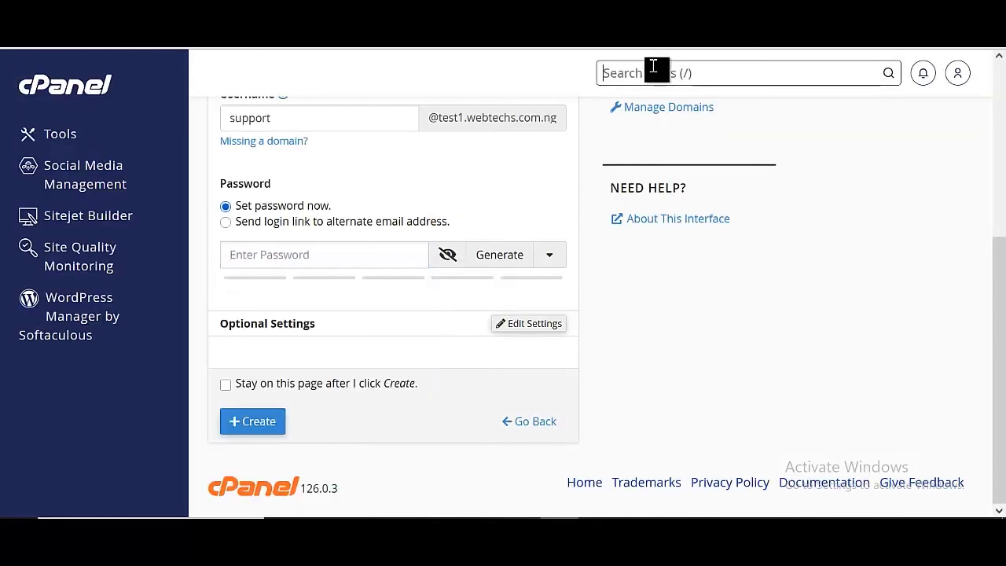
pyautogui.write('php')
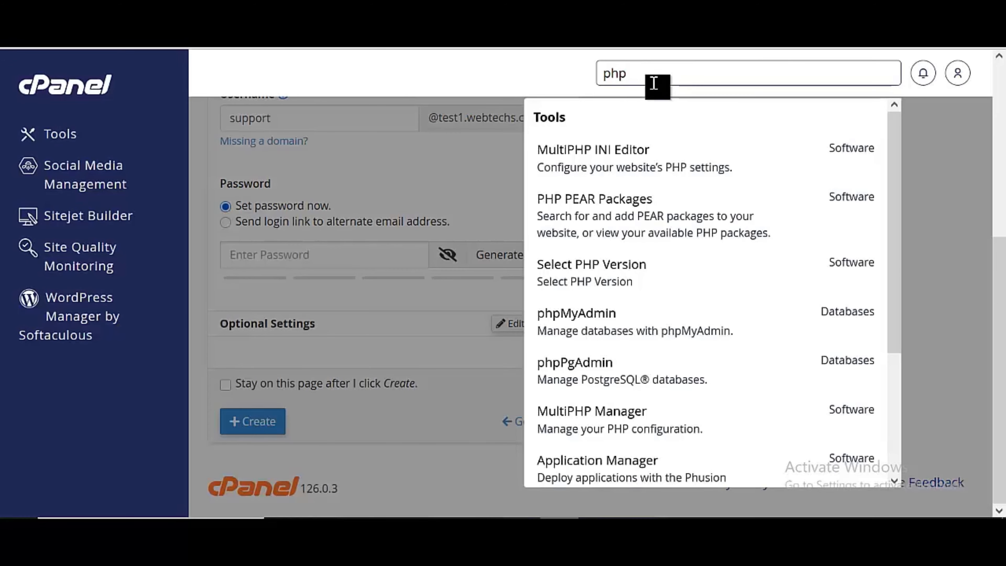
pyautogui.click(595, 319)
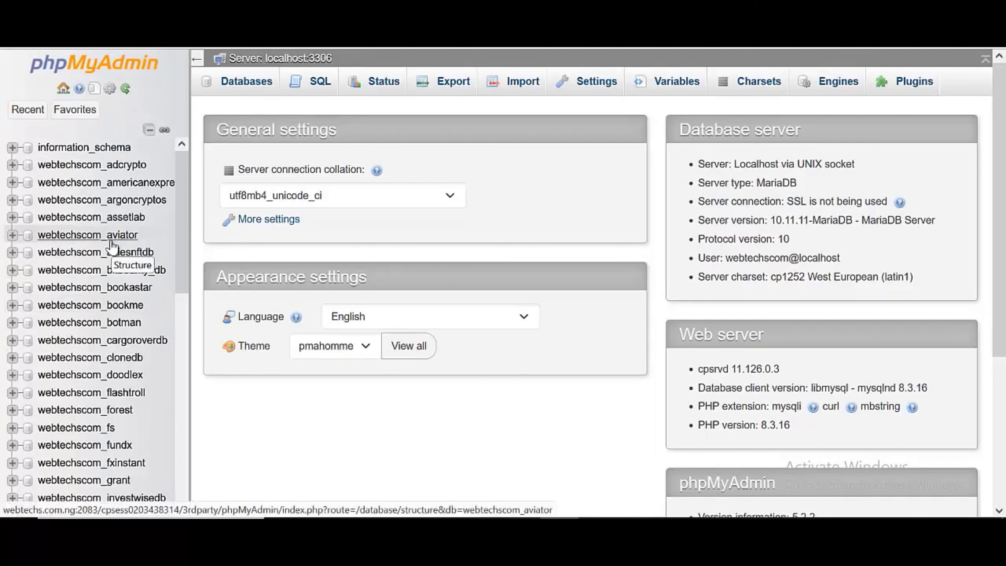
# Open the empty webtechscom_qfstest1 database from the left database tree
pyautogui.scroll(-5, 112, 247)
pyautogui.scroll(-4, 112, 247)
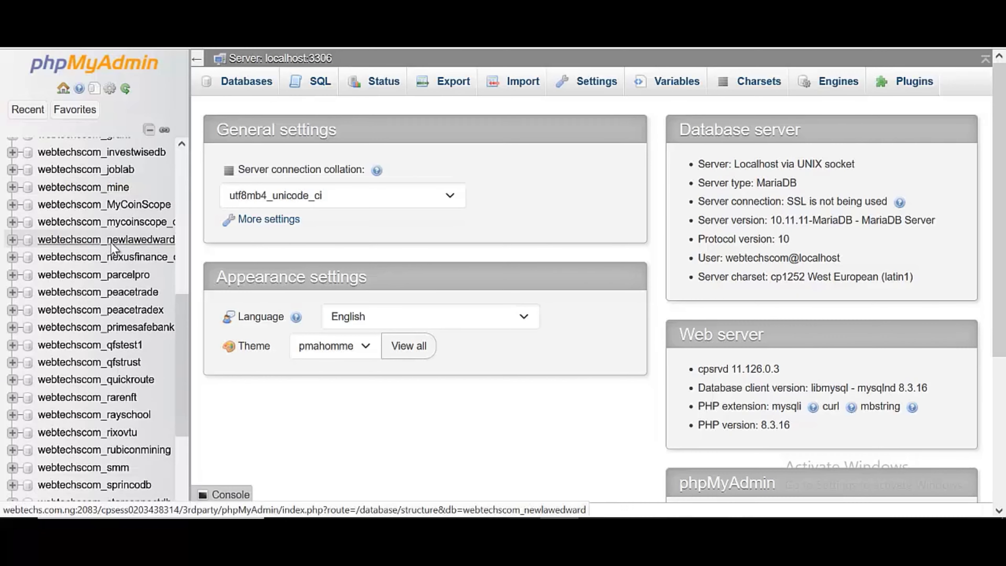
pyautogui.scroll(9, 107, 372)
pyautogui.scroll(-7, 106, 385)
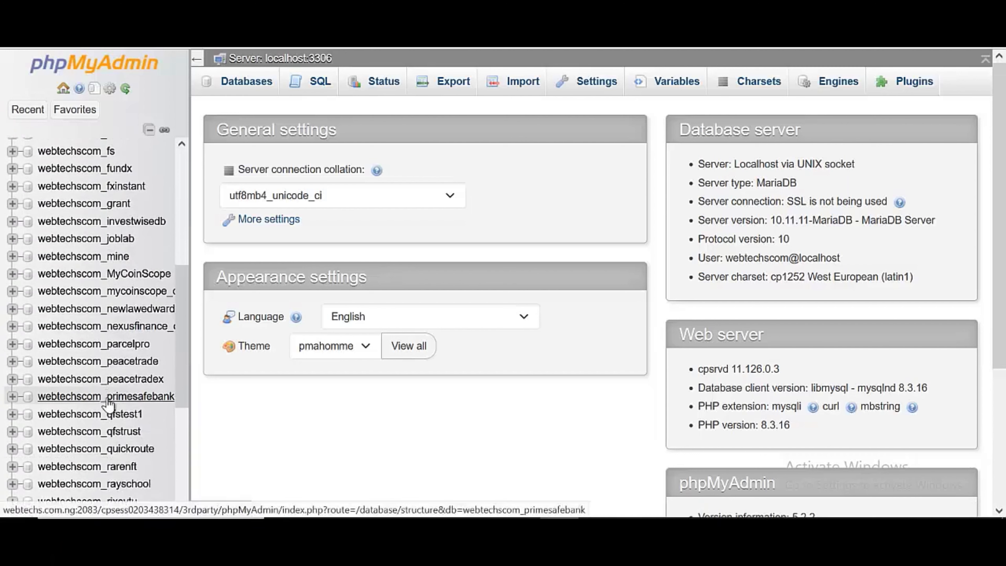
pyautogui.click(124, 414)
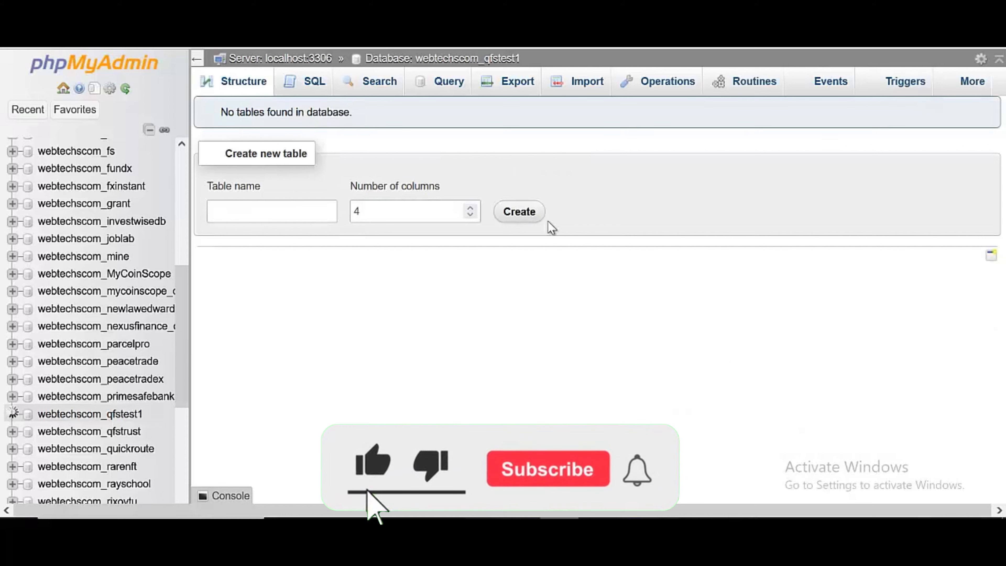
# Open the database's Import page, retrying after a request error
pyautogui.click(554, 85)
pyautogui.click(548, 261)
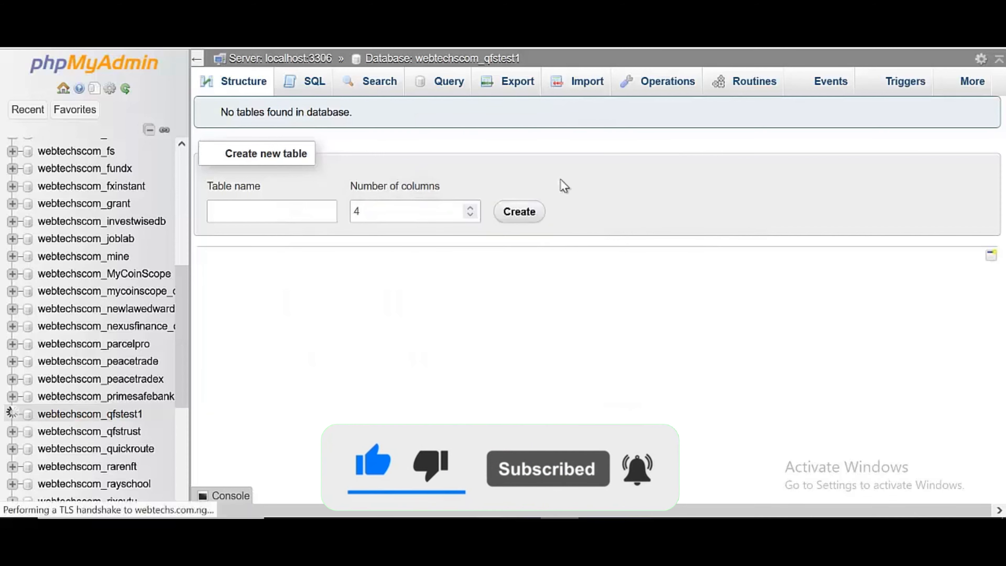
pyautogui.click(567, 92)
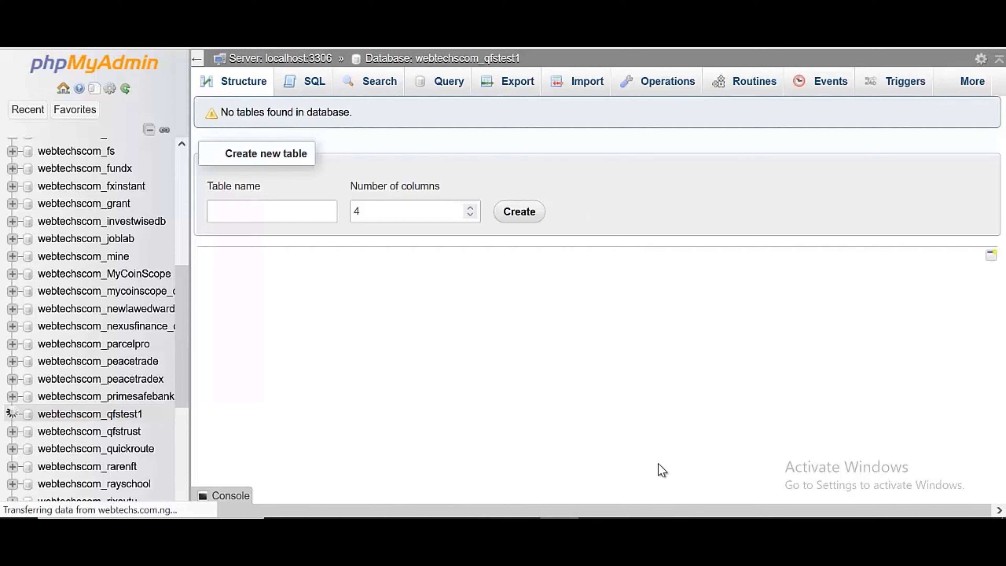
pyautogui.click(638, 525)
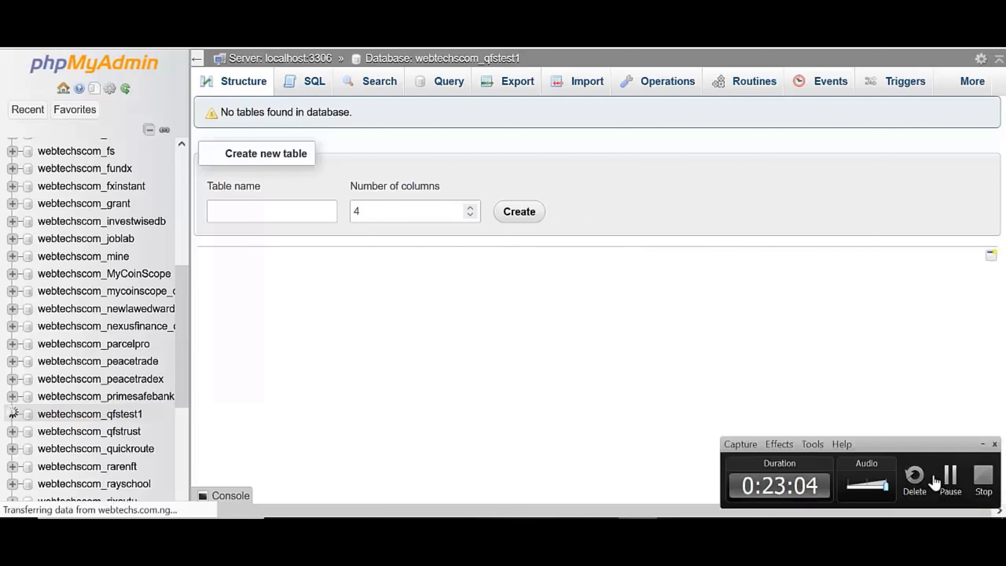
# Choose database(81).sql as the import file and start importing it into webtechscom_qfstest1
pyautogui.click(949, 477)
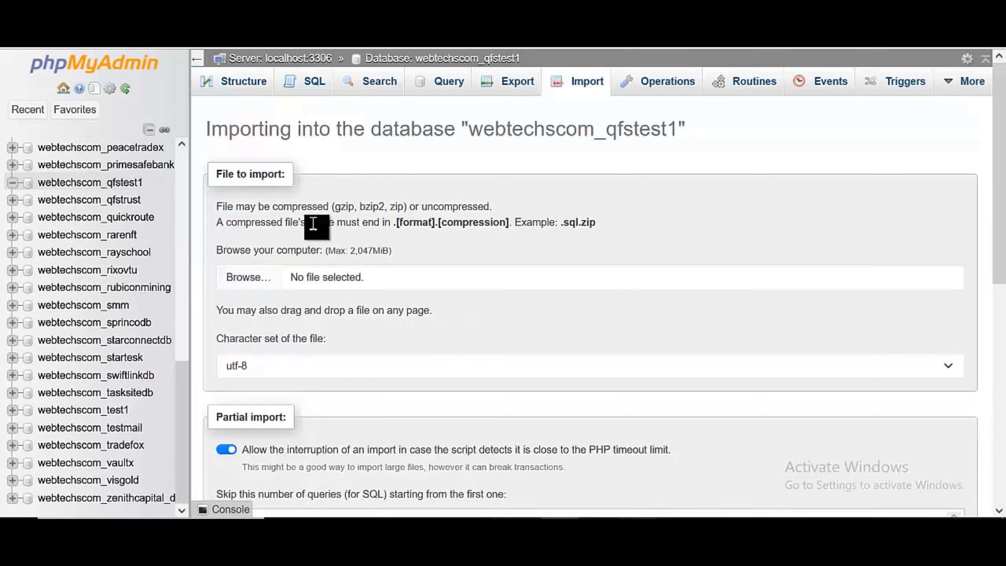
pyautogui.click(259, 285)
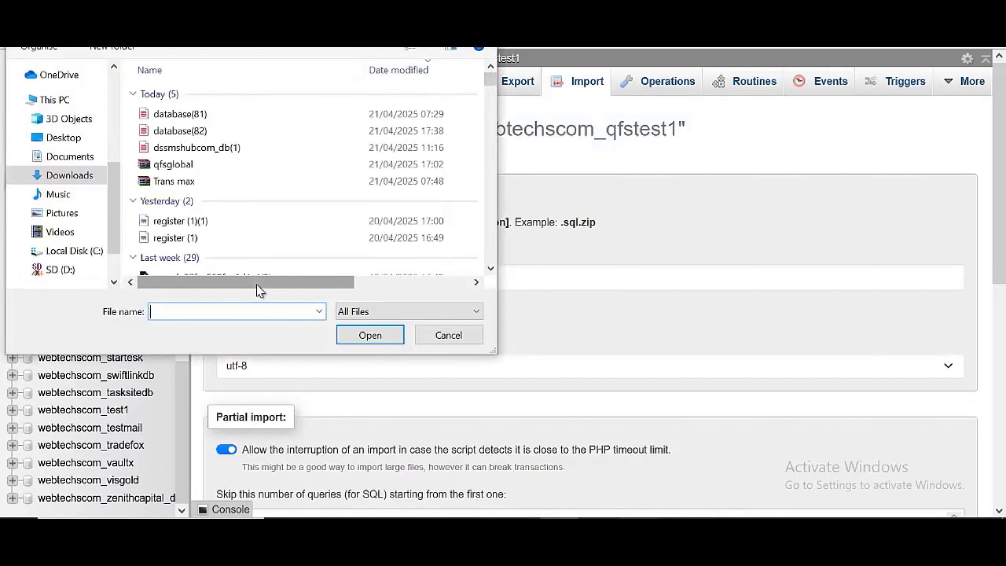
pyautogui.click(195, 114)
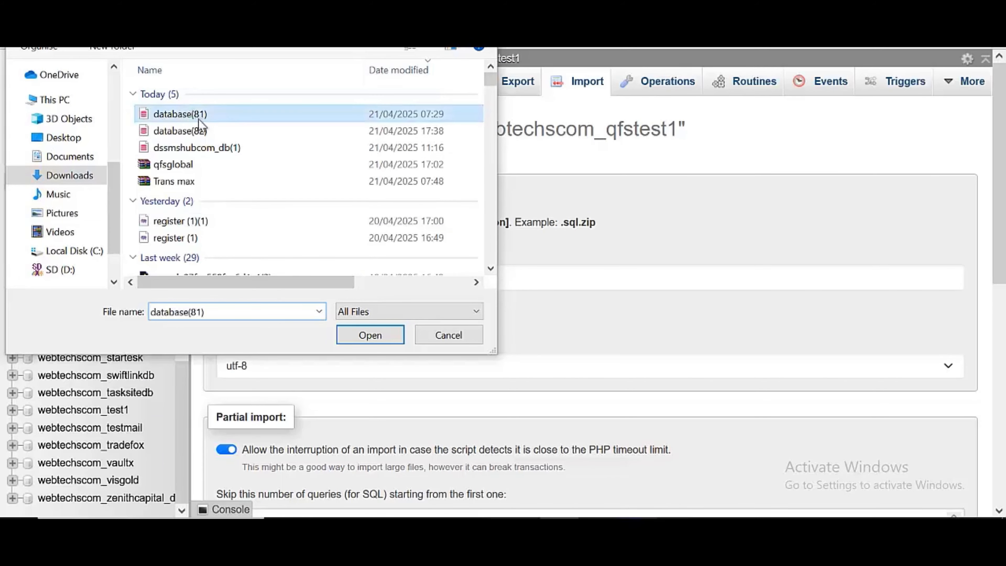
pyautogui.click(364, 341)
pyautogui.scroll(-5, 364, 307)
pyautogui.scroll(-3, 363, 307)
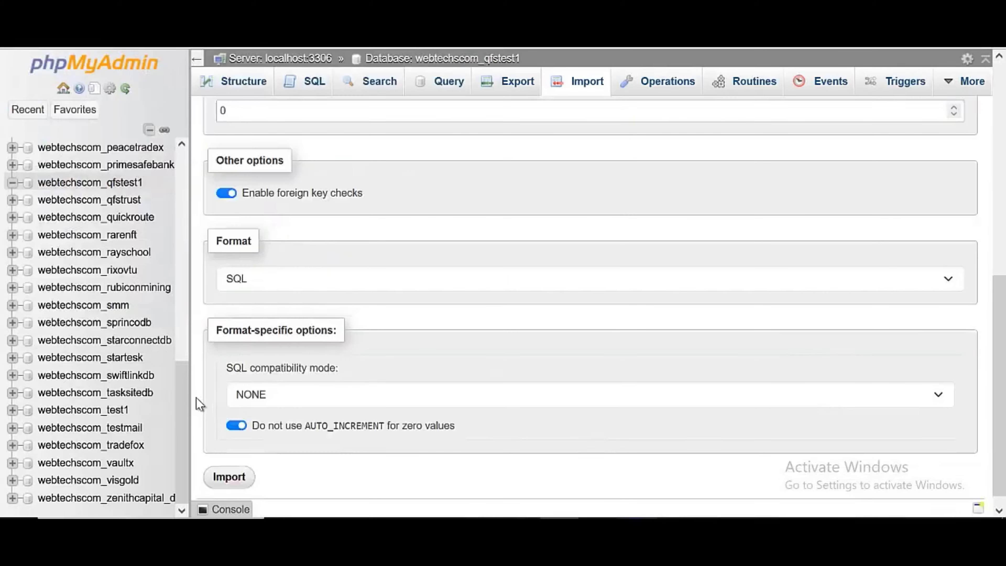
pyautogui.click(230, 478)
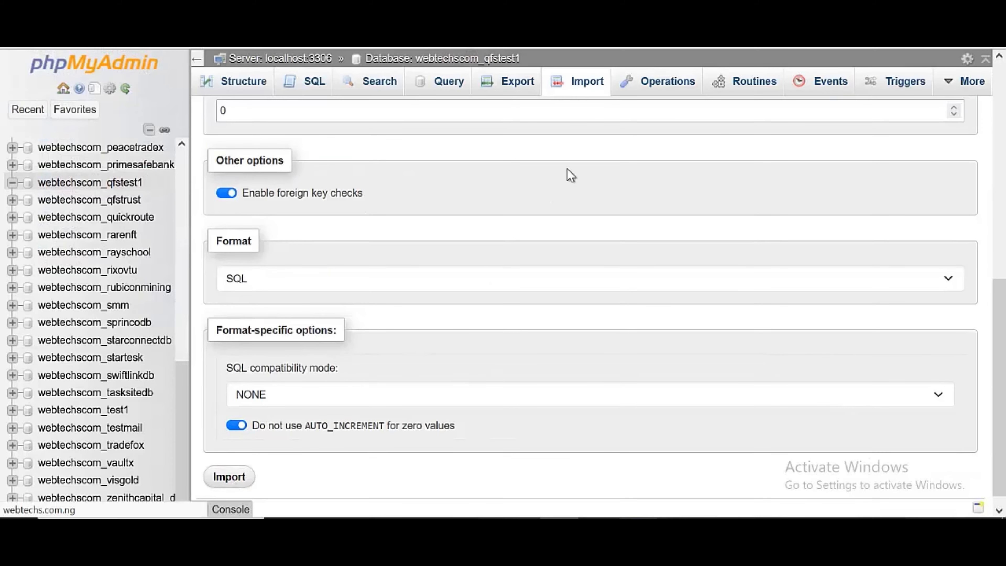
pyautogui.scroll(7, 568, 169)
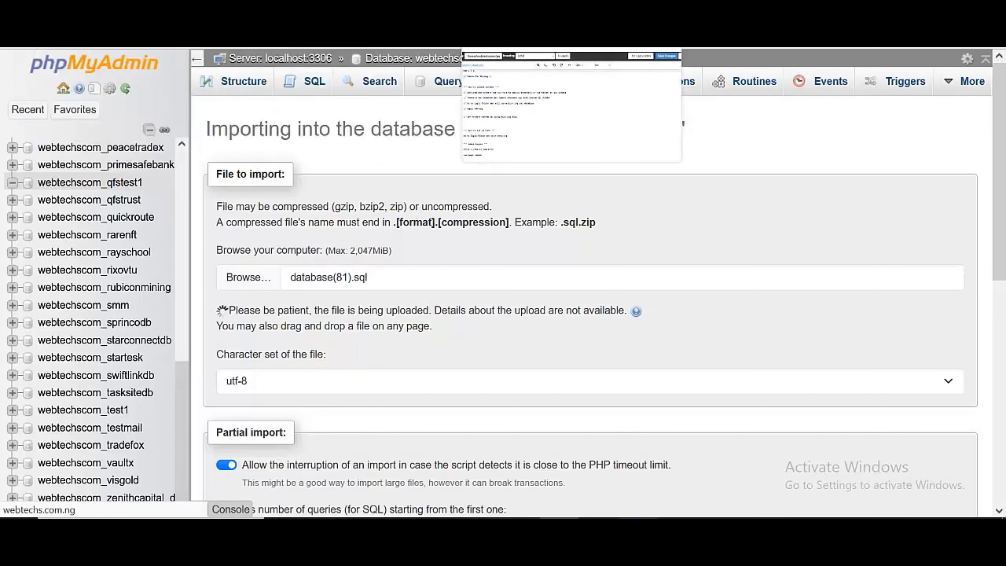
# Confirm the readme requires PHP 7.4, then open MultiPHP Manager via the 'php' tool search
pyautogui.click(497, 19)
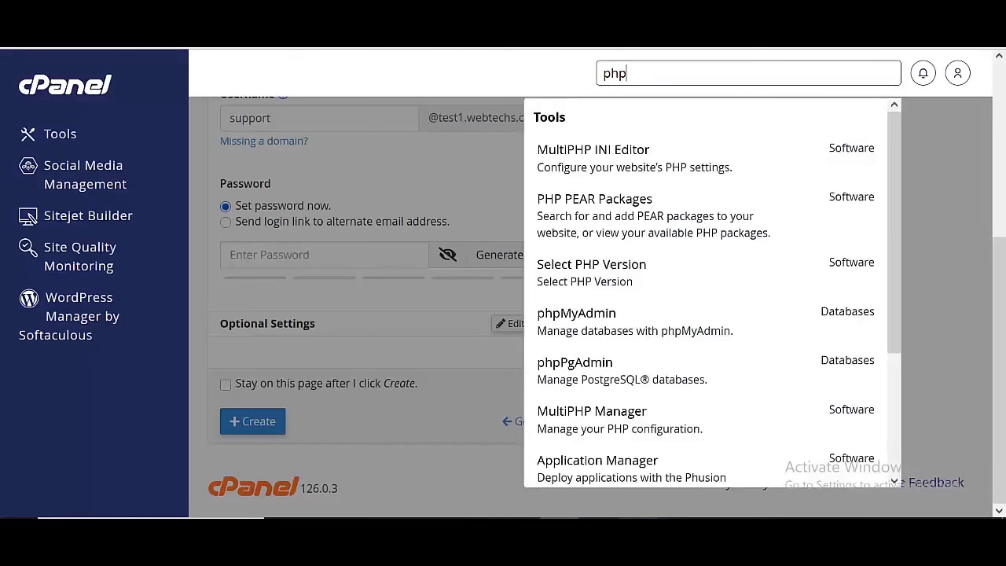
pyautogui.press('BackSpace')
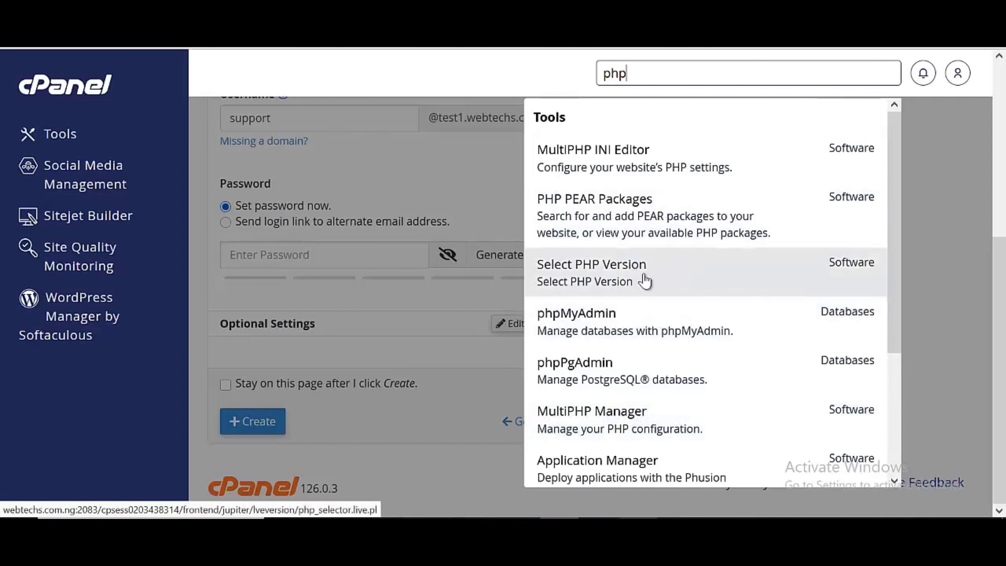
pyautogui.click(637, 426)
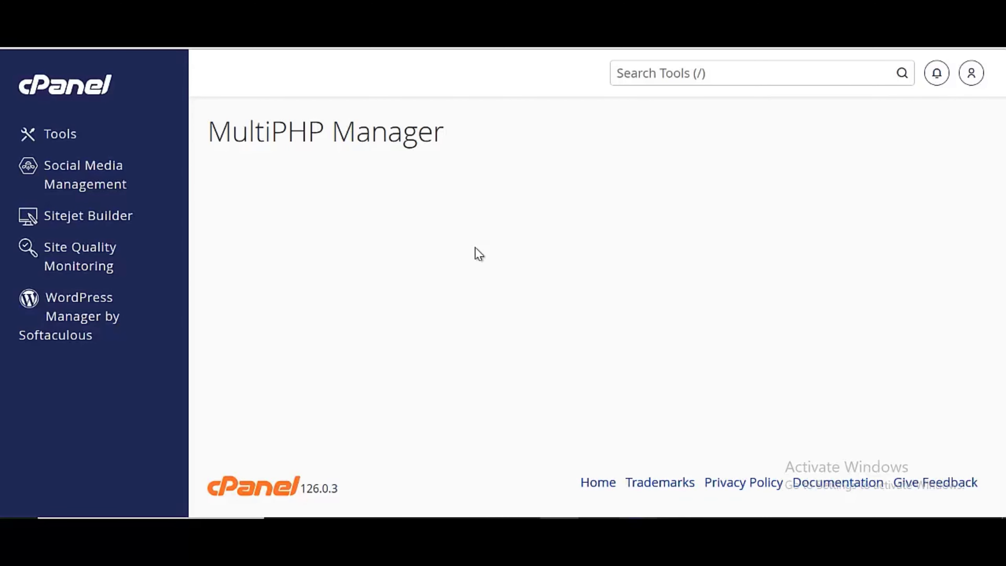
# Show 50 domains per page and tick test1.webtechs.com.ng
pyautogui.scroll(-6, 473, 258)
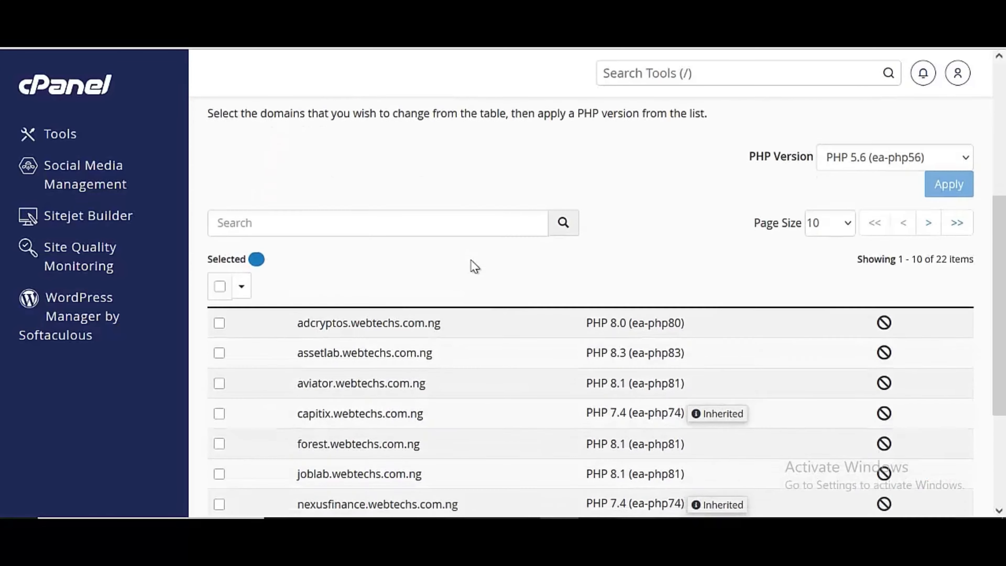
pyautogui.scroll(-4, 474, 266)
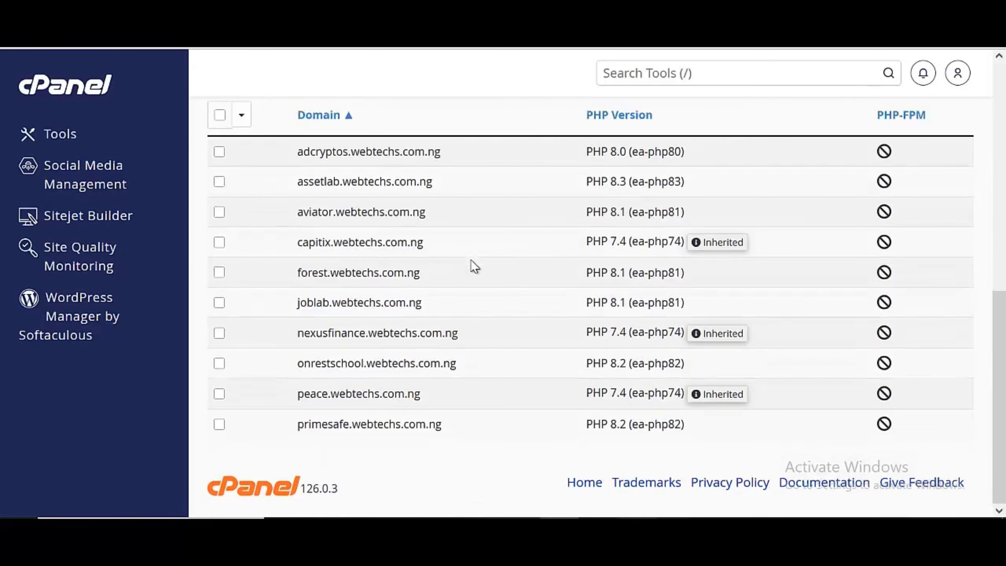
pyautogui.scroll(6, 472, 265)
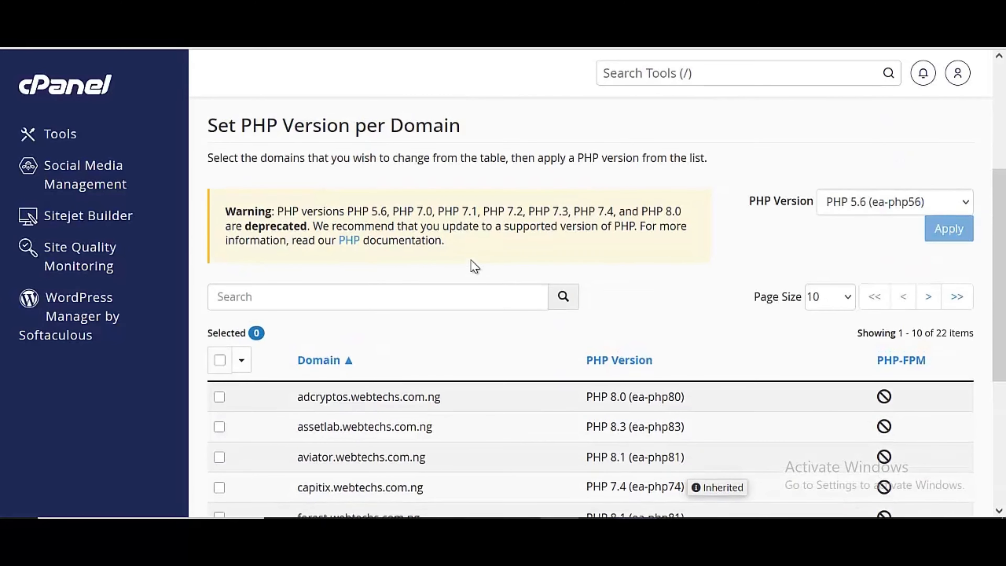
pyautogui.click(833, 310)
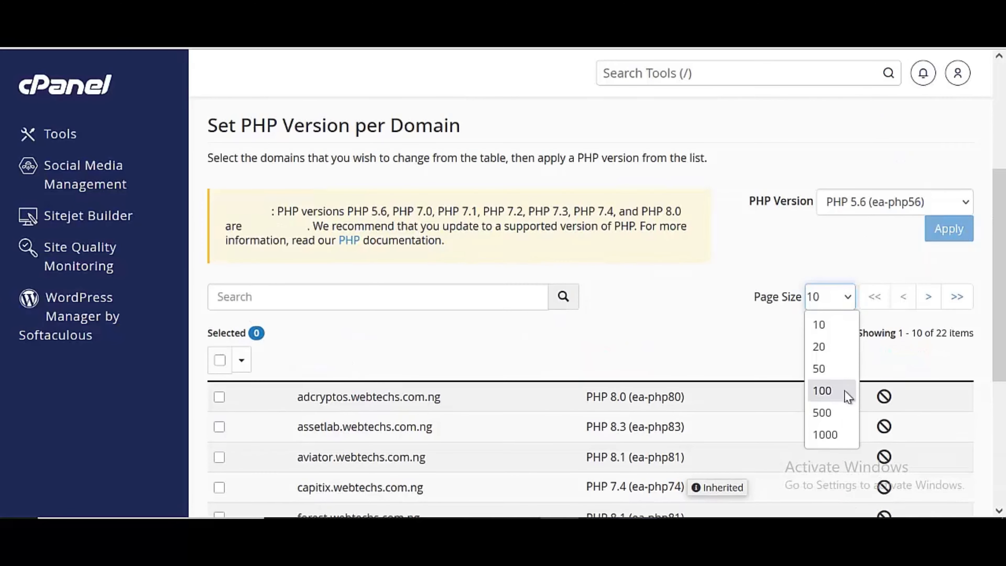
pyautogui.click(834, 372)
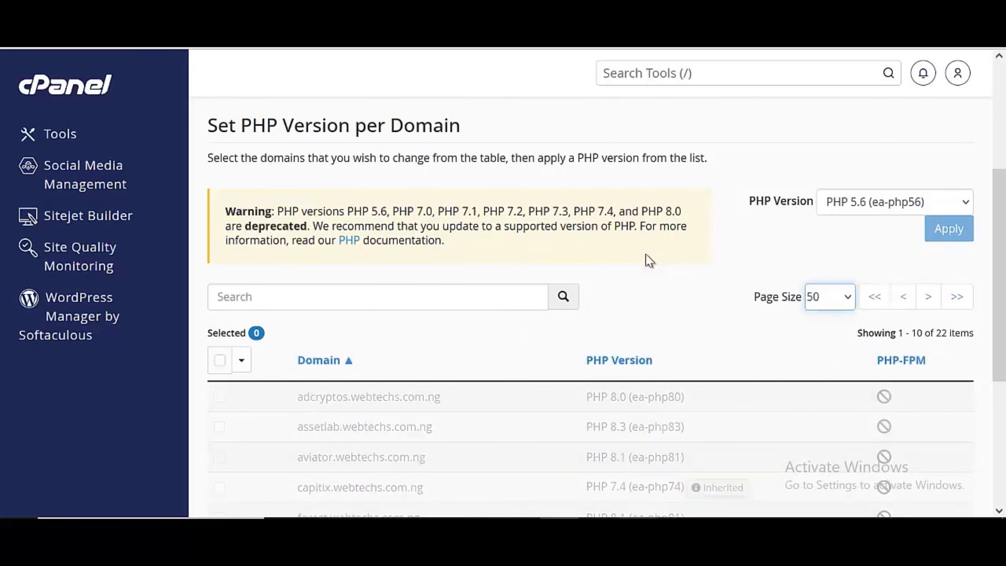
pyautogui.scroll(-4, 648, 260)
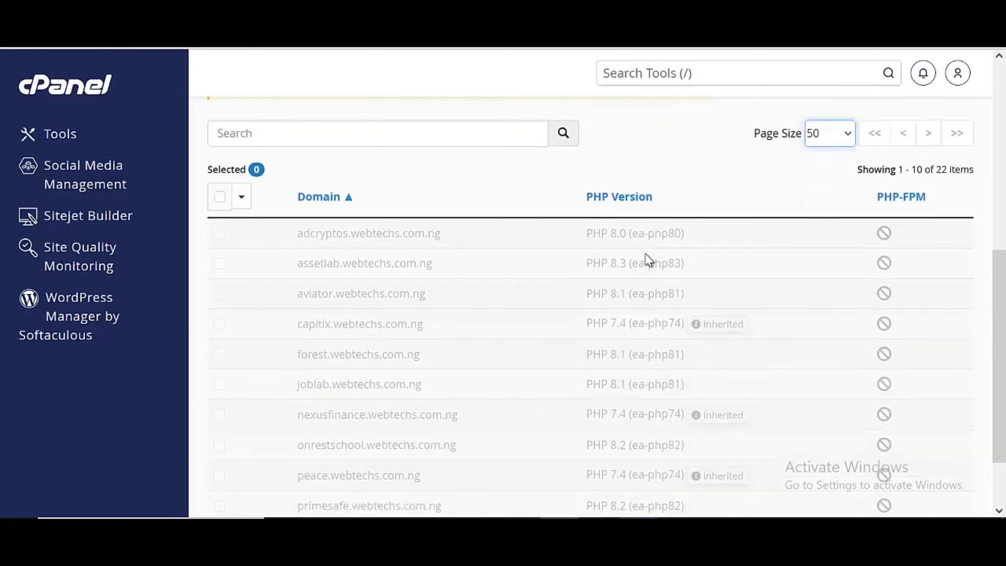
pyautogui.scroll(-4, 648, 260)
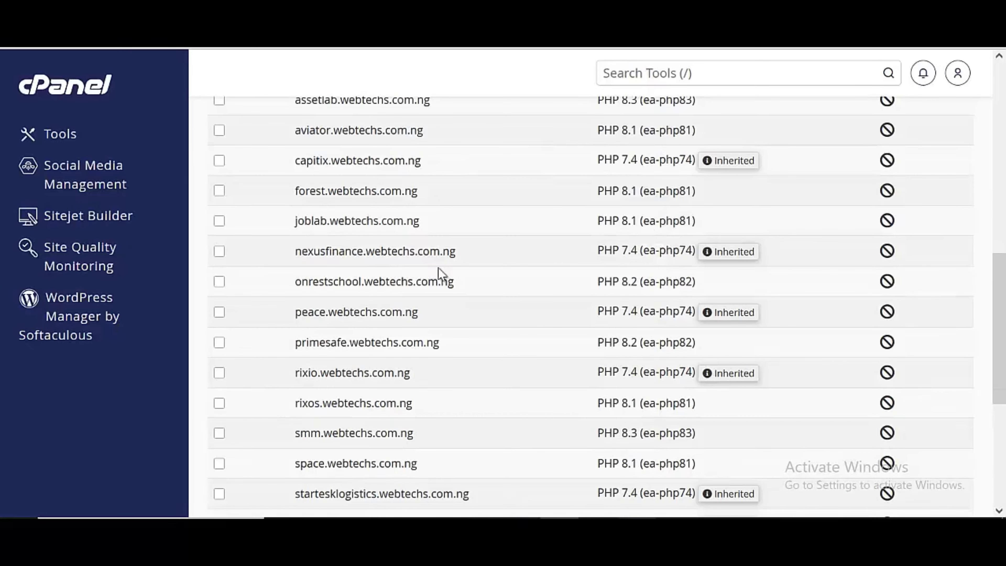
pyautogui.scroll(-6, 441, 274)
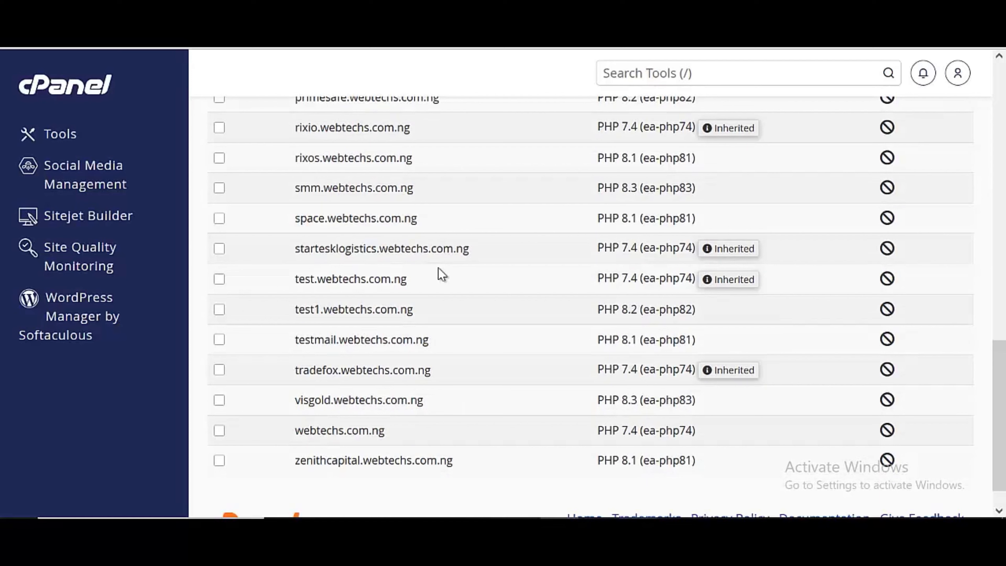
pyautogui.click(222, 310)
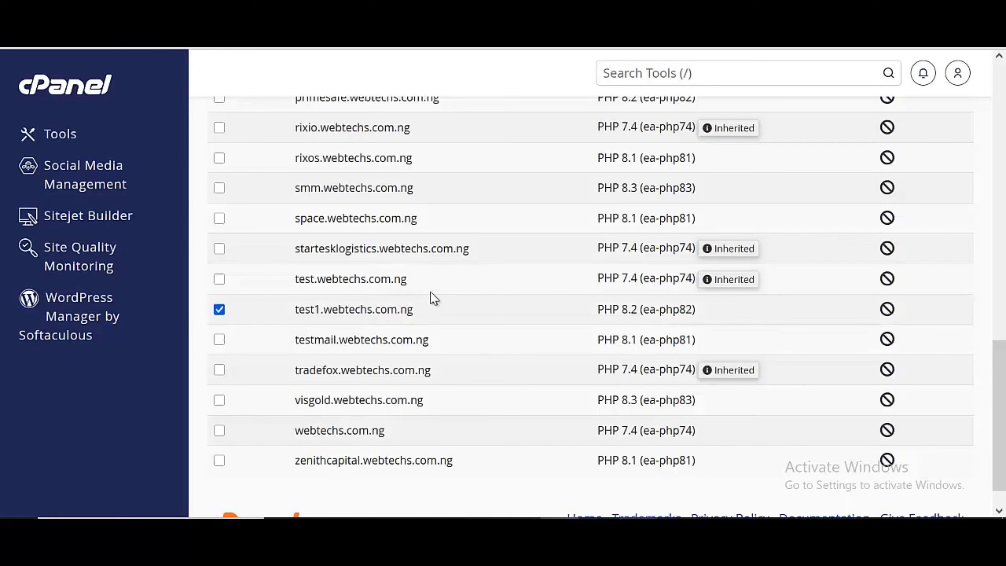
# Apply PHP 7.4 (ea-php74) to the selected test1 subdomain
pyautogui.scroll(12, 440, 293)
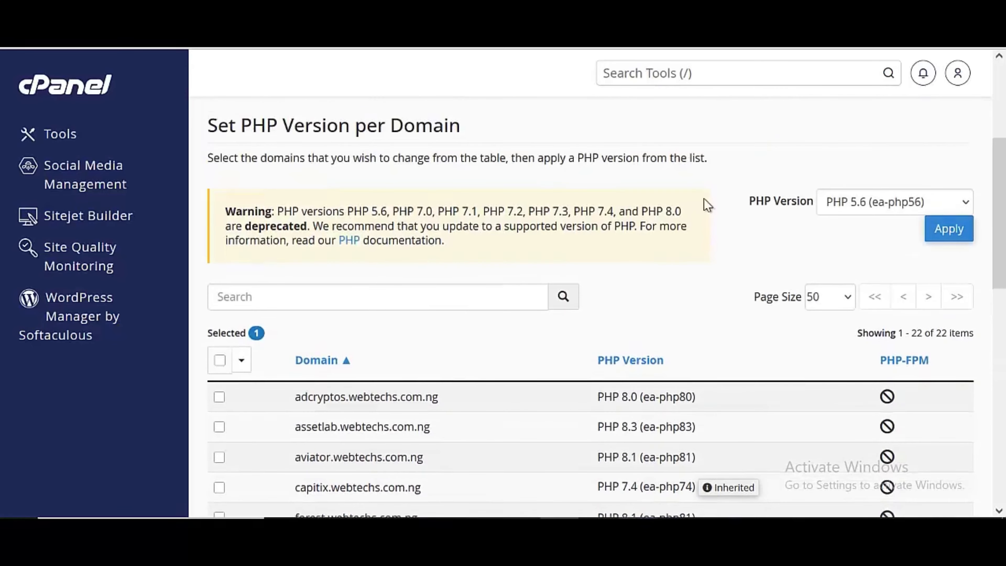
pyautogui.click(866, 206)
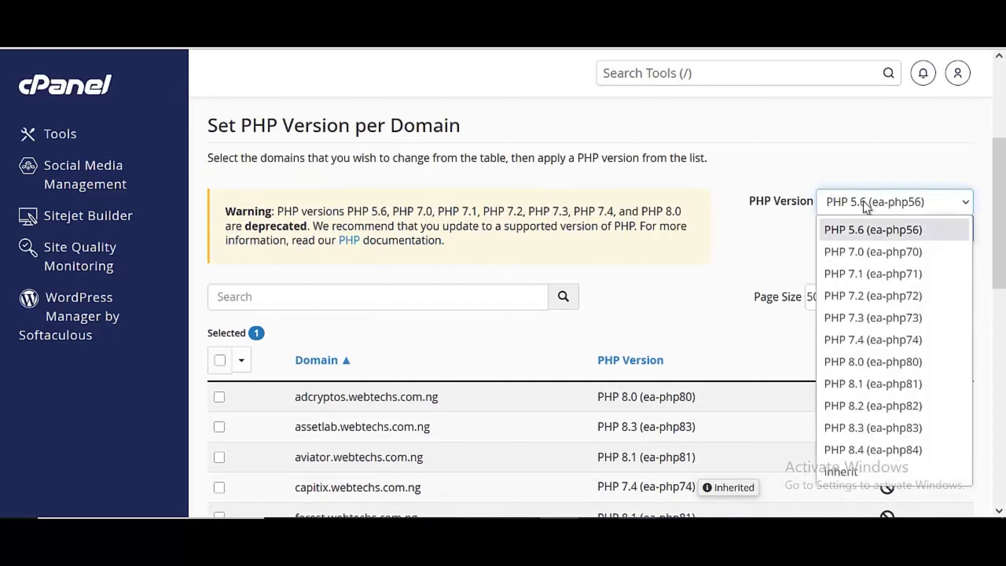
pyautogui.click(874, 340)
pyautogui.click(941, 229)
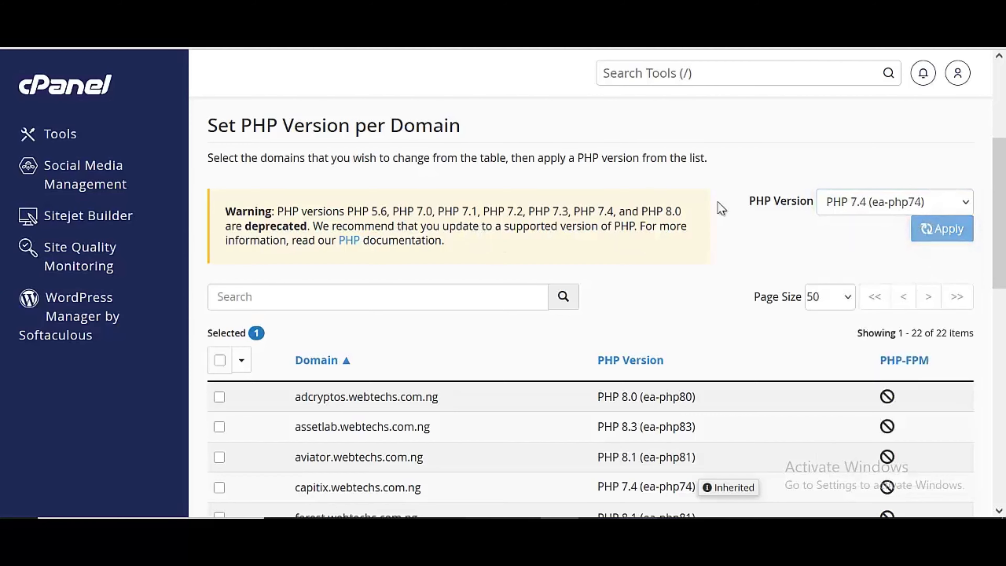
pyautogui.scroll(-6, 721, 208)
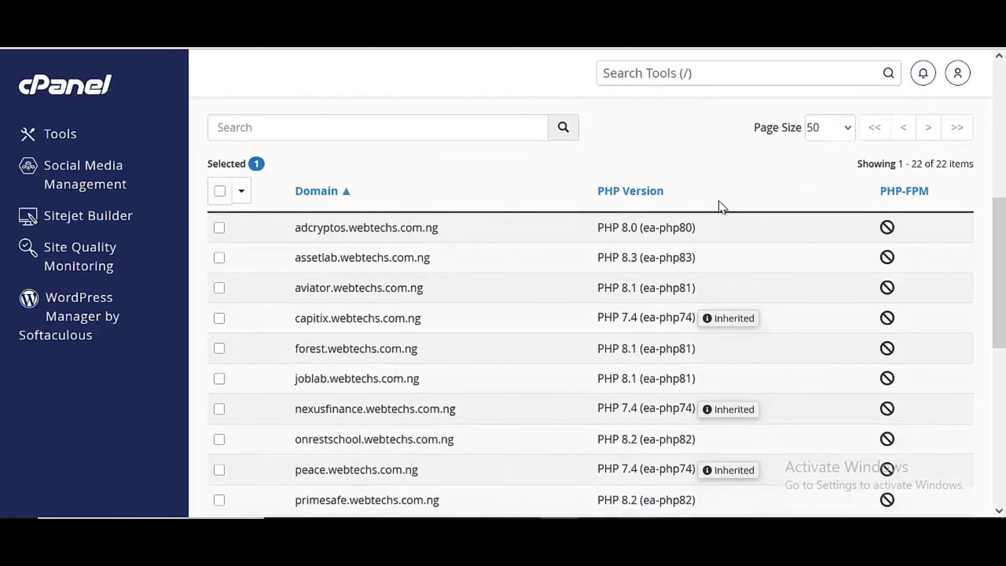
pyautogui.scroll(-2, 458, 285)
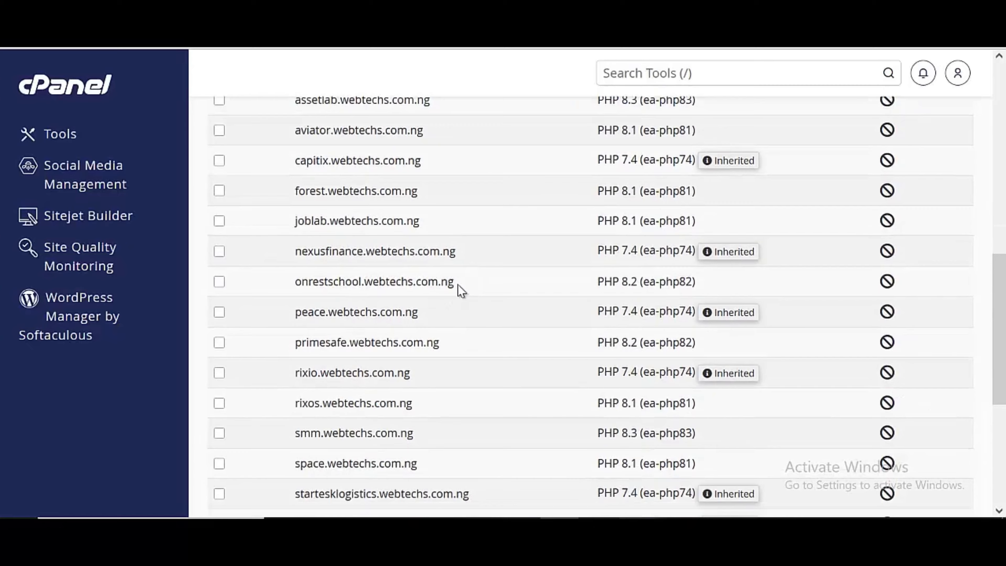
pyautogui.scroll(-4, 455, 287)
pyautogui.scroll(-3, 447, 310)
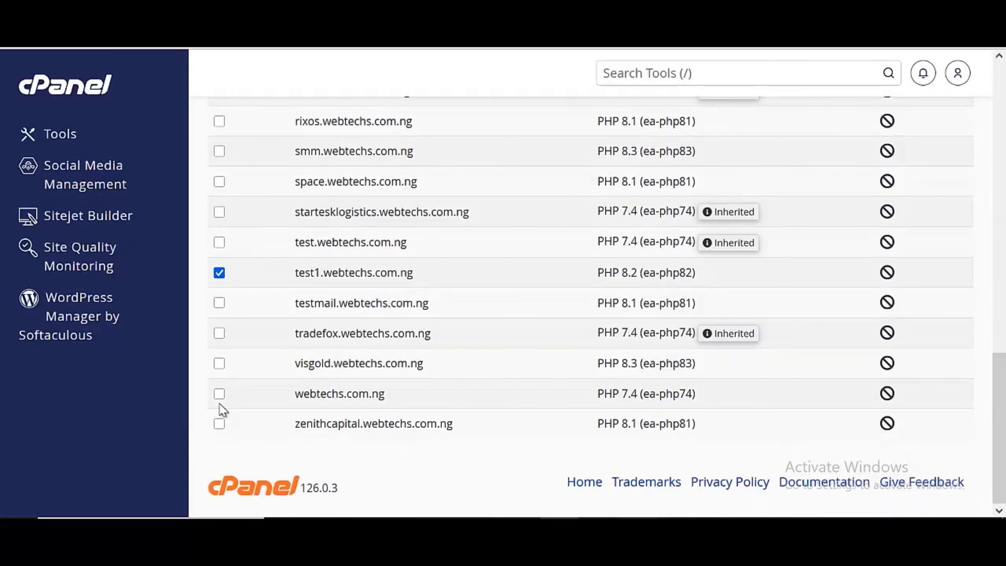
pyautogui.scroll(5, 590, 265)
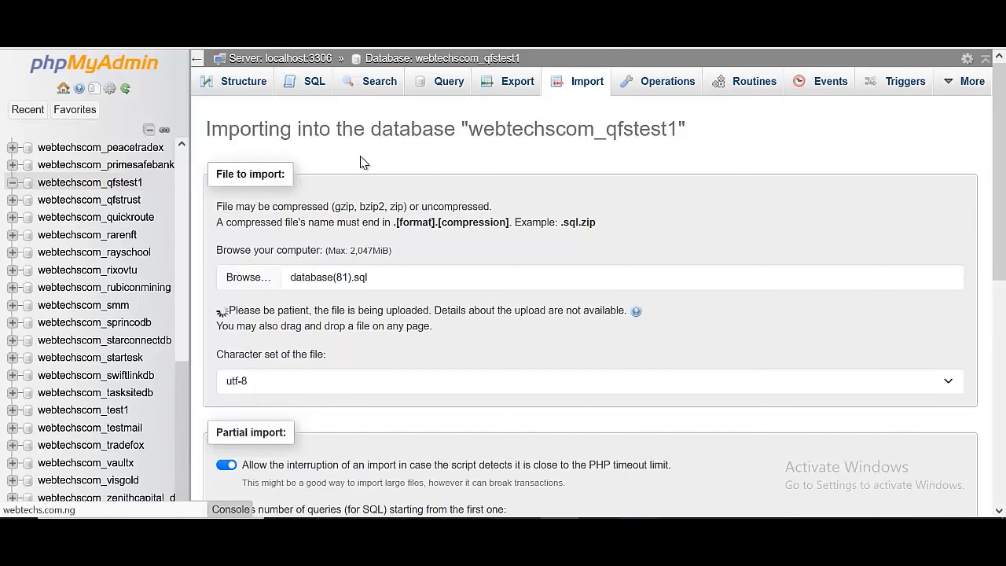
# Review the config file's database settings pointing to webtechscom_qfstest1 on localhost
pyautogui.scroll(-4, 360, 156)
pyautogui.scroll(4, 360, 155)
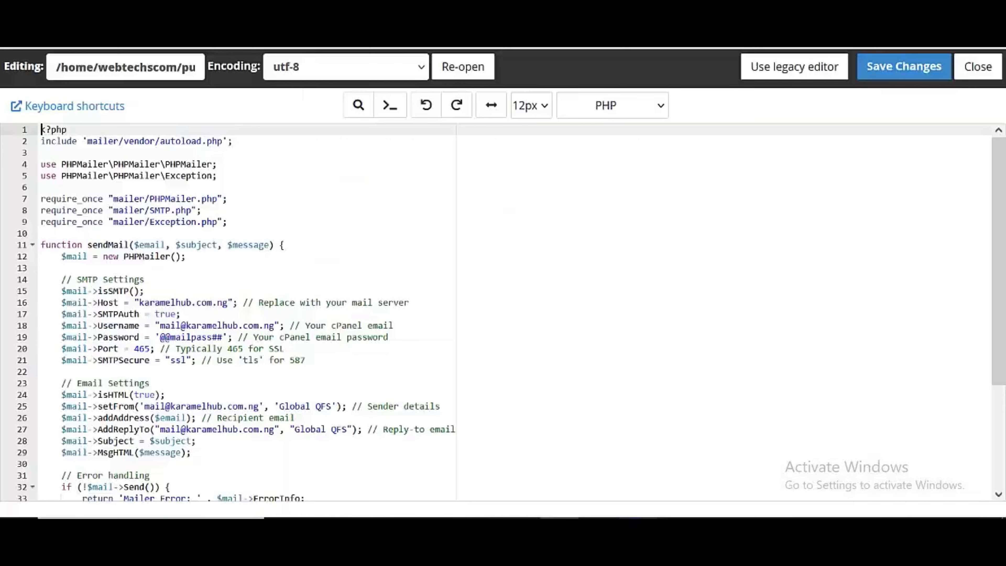
pyautogui.scroll(-2, 411, 186)
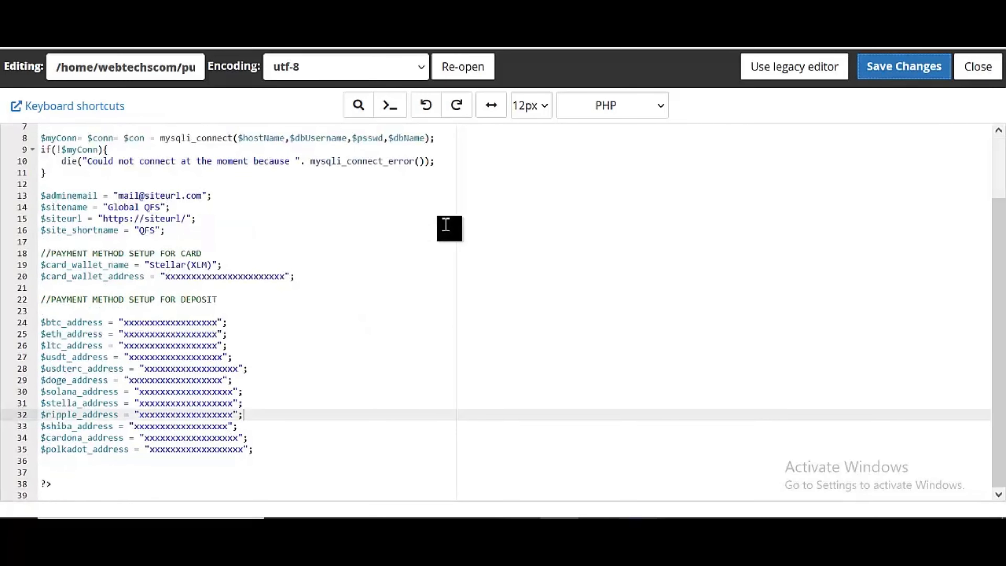
pyautogui.scroll(2, 445, 224)
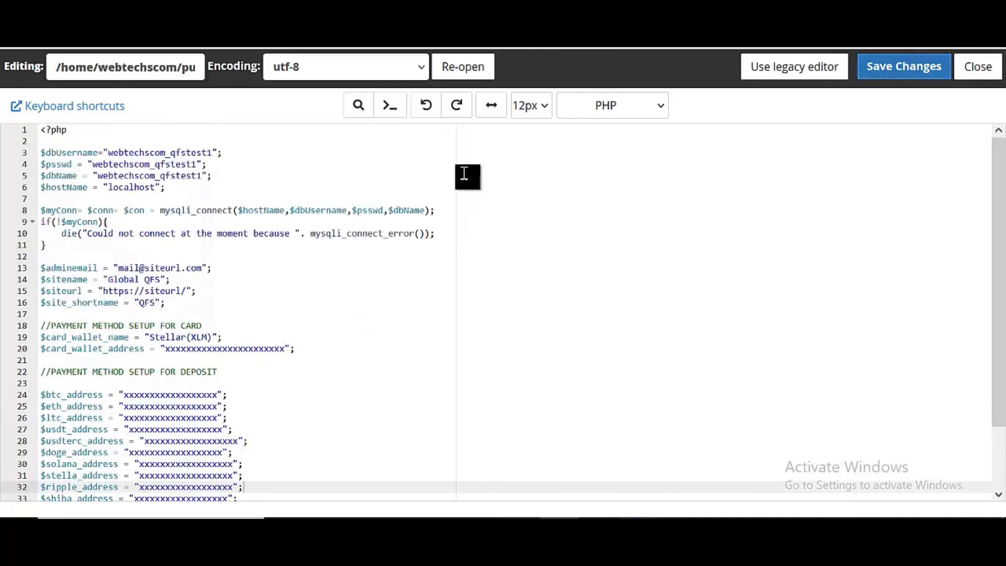